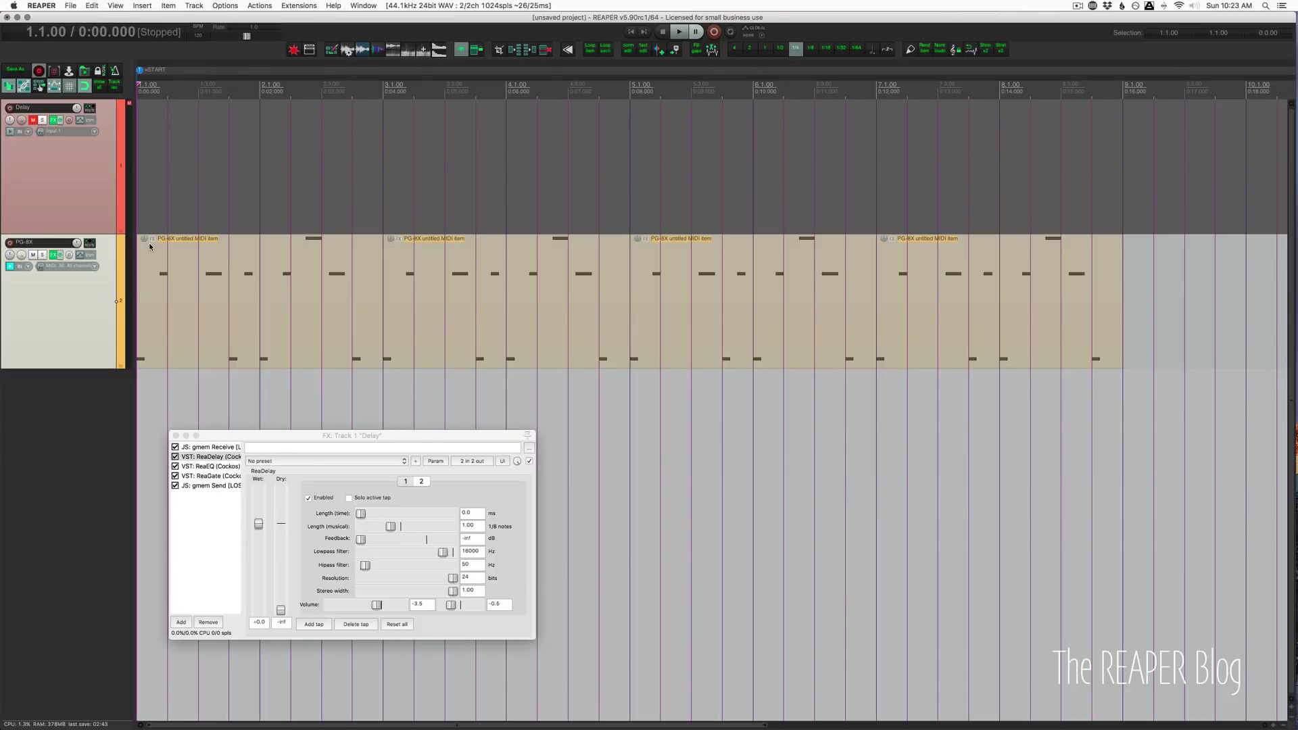
Play the current chain briefly, then unmute the Delay track
{"action": "key", "text": "space"}
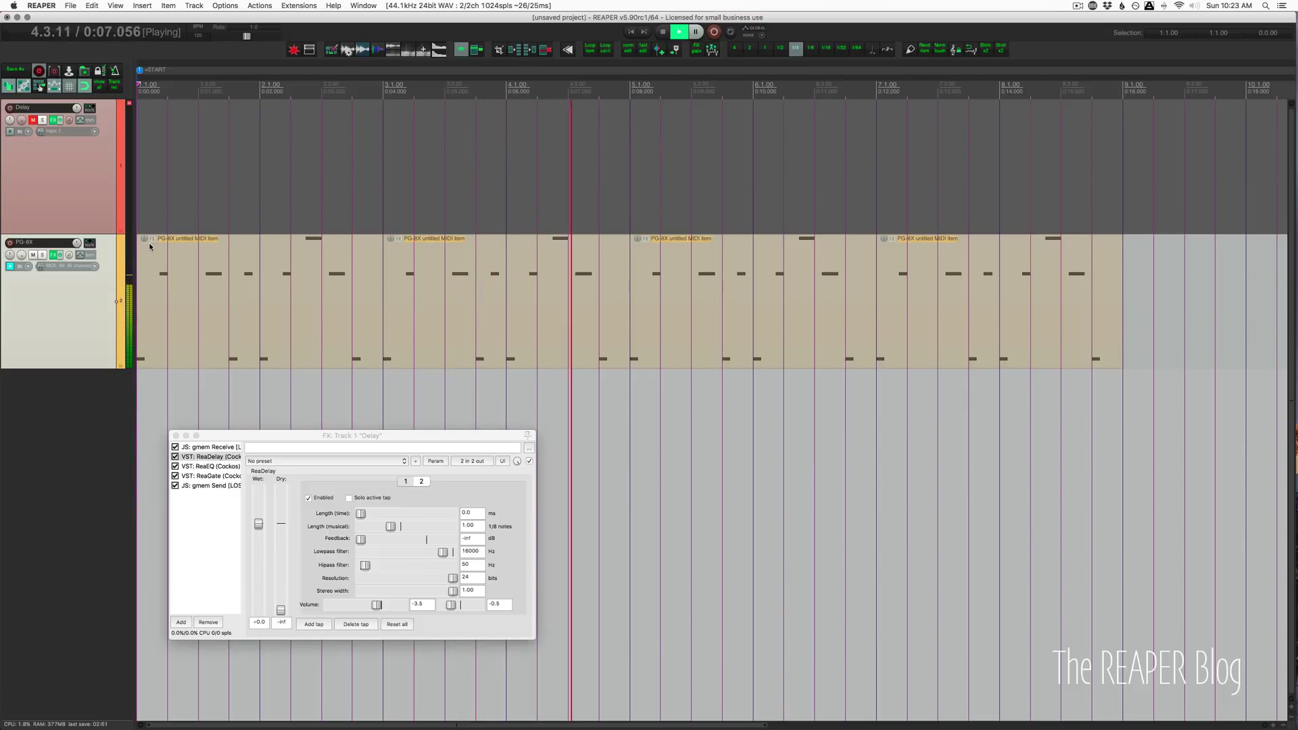
{"action": "key", "text": "space"}
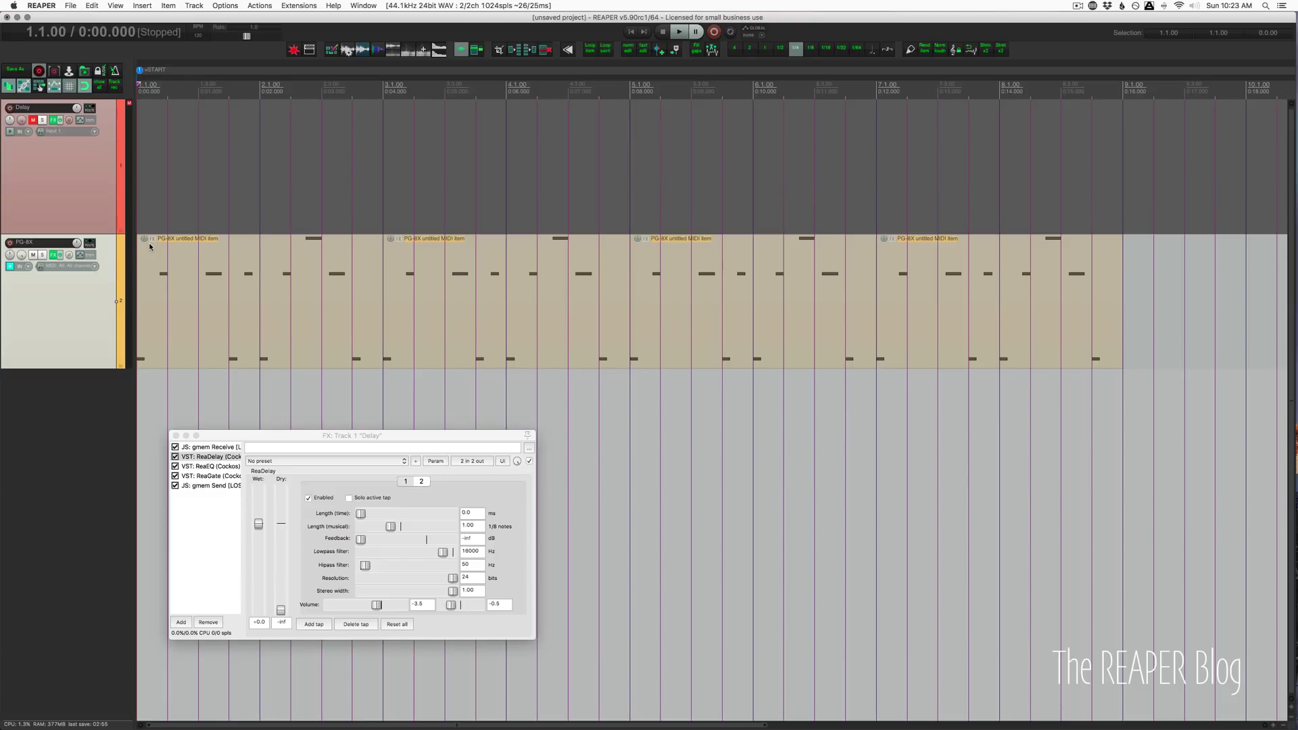
{"action": "left_click", "coordinate": [32, 120]}
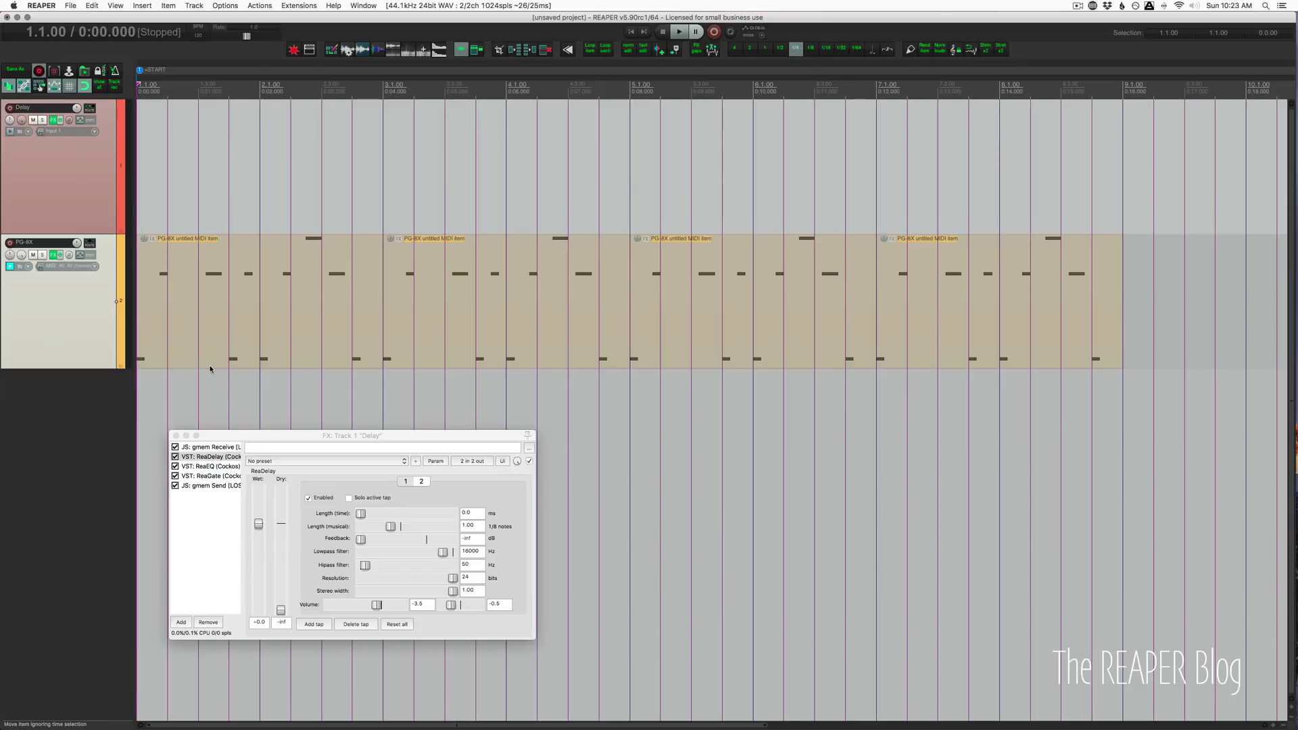
Check the PG-8X track's routing and play the project to hear the delay
{"action": "left_click", "coordinate": [89, 243]}
{"action": "key", "text": "space"}
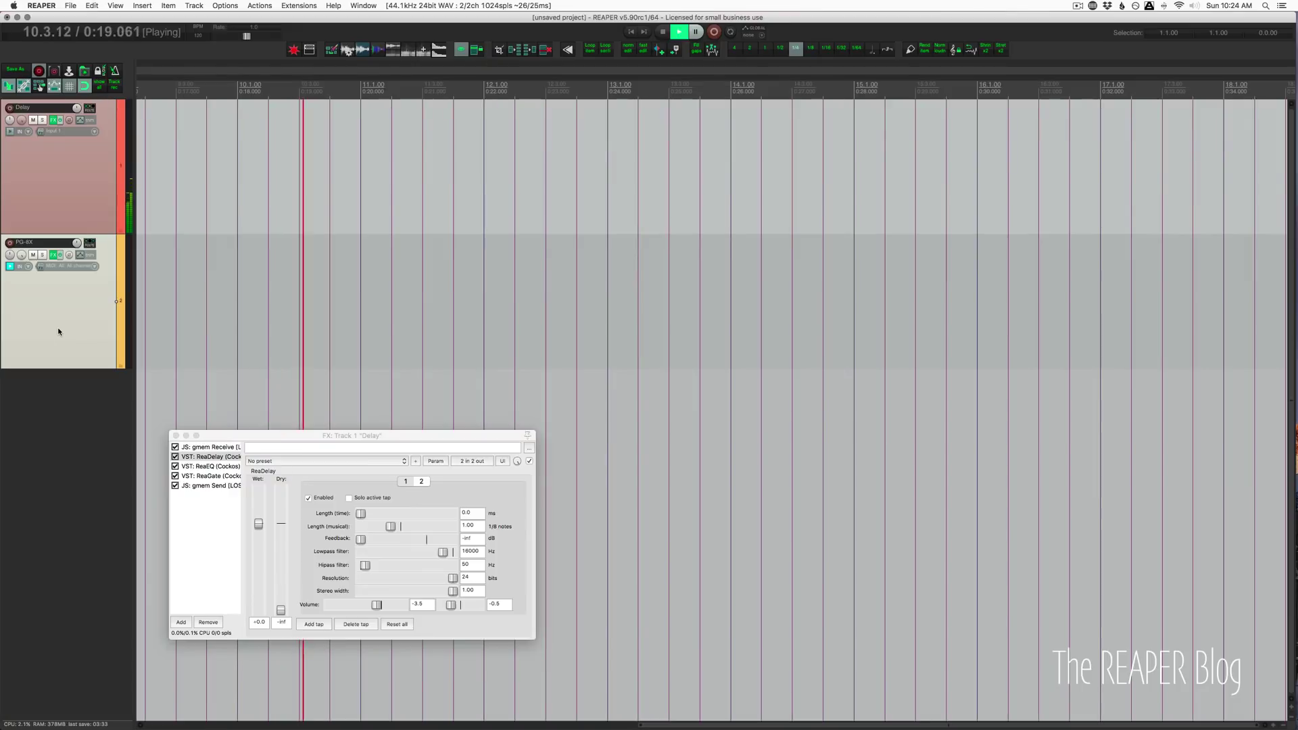
{"action": "key", "text": "space"}
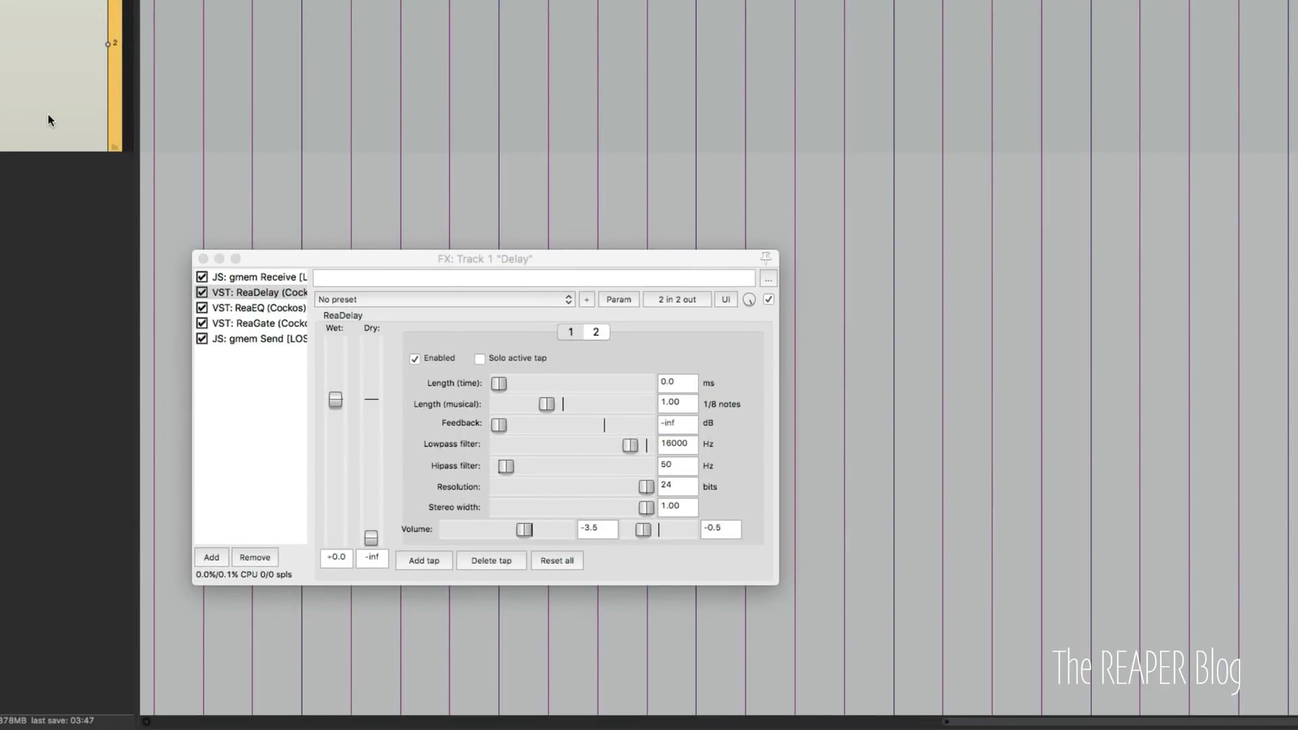
Review ReaEQ, ReaGate and gmem Send, then remove all plugins from the Delay chain
{"action": "left_click", "coordinate": [264, 307]}
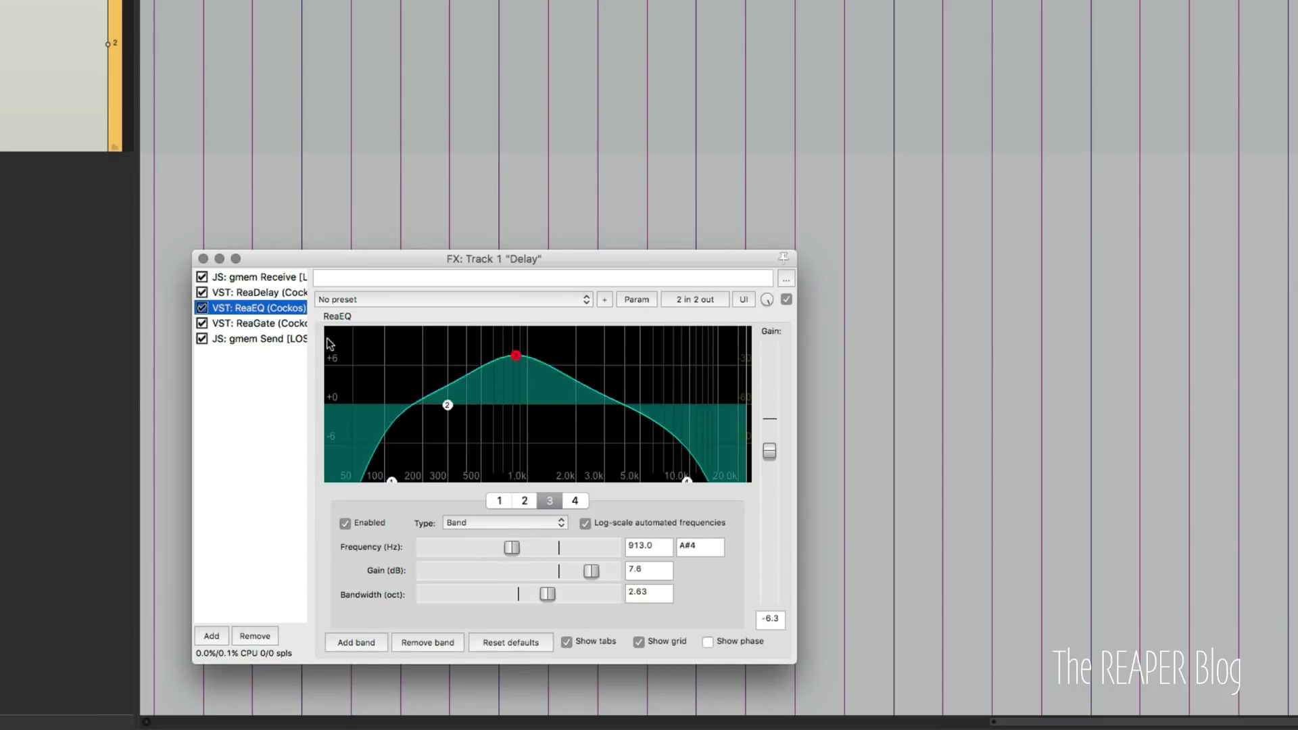
{"action": "left_click", "coordinate": [269, 323]}
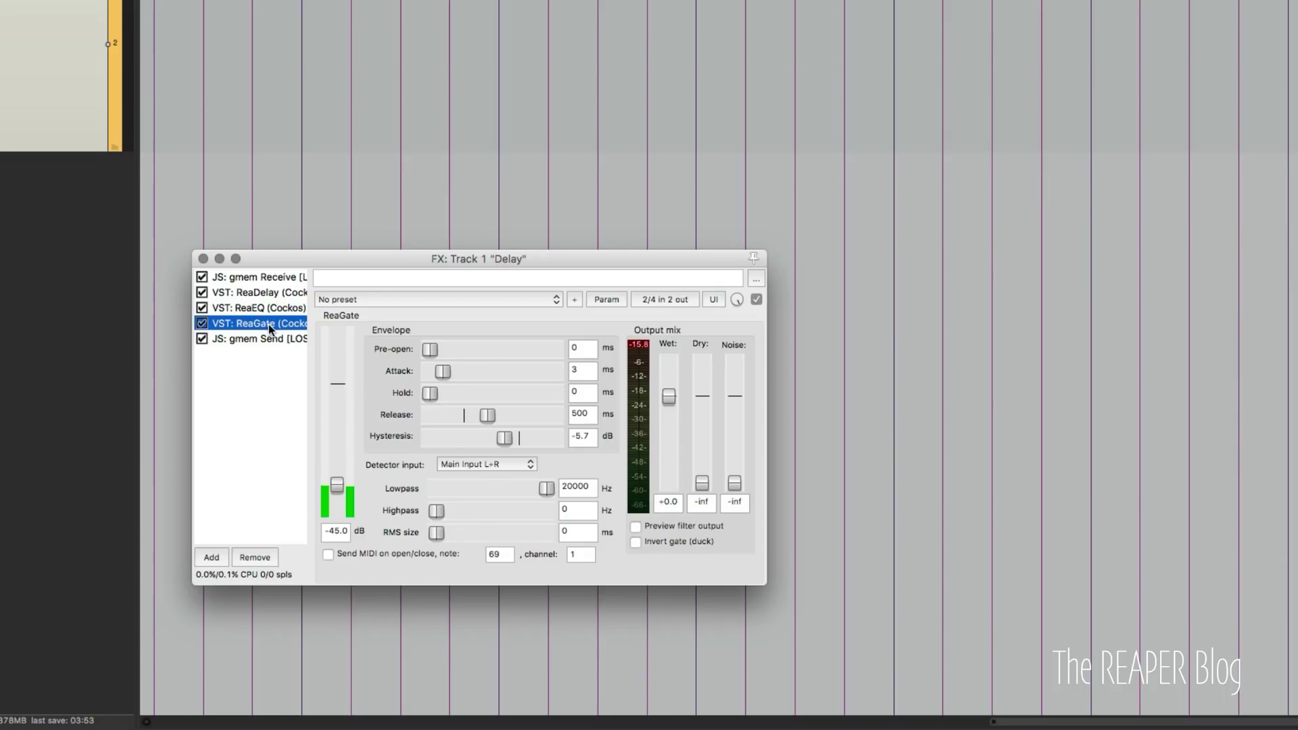
{"action": "left_click", "coordinate": [264, 339]}
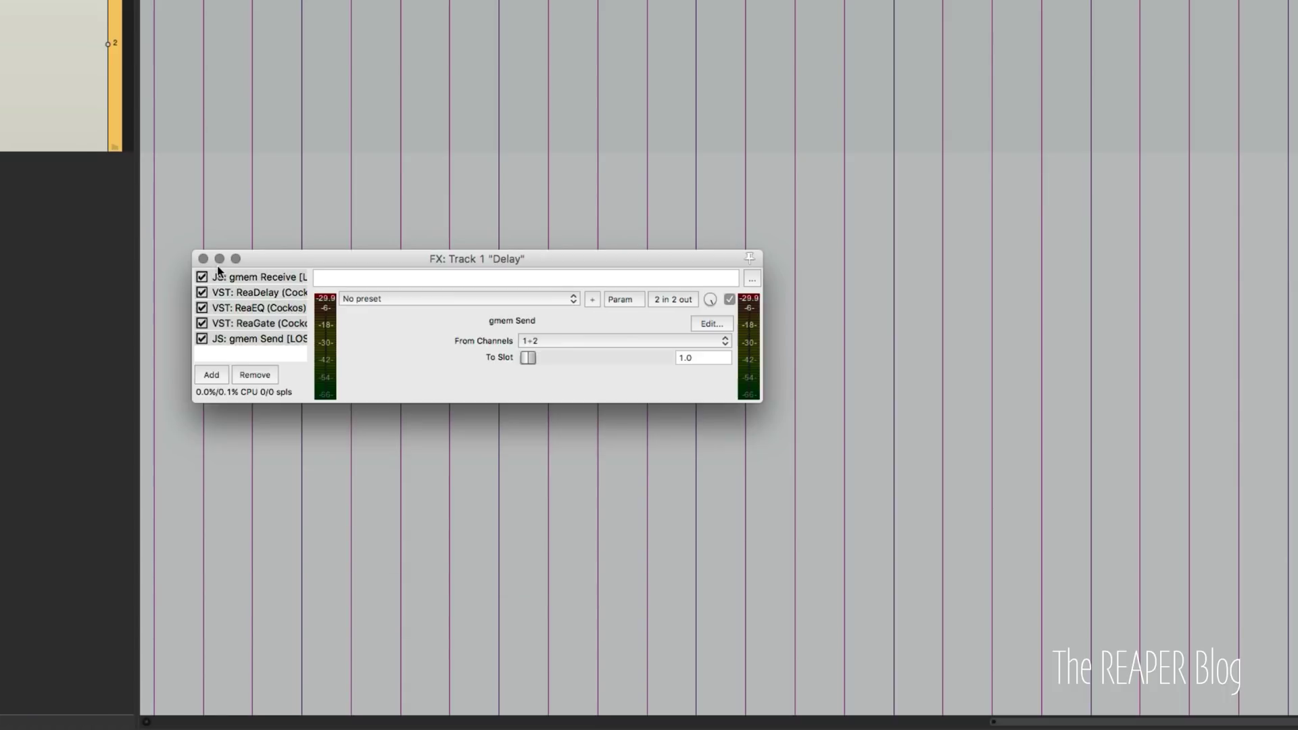
{"action": "left_click", "coordinate": [255, 375]}
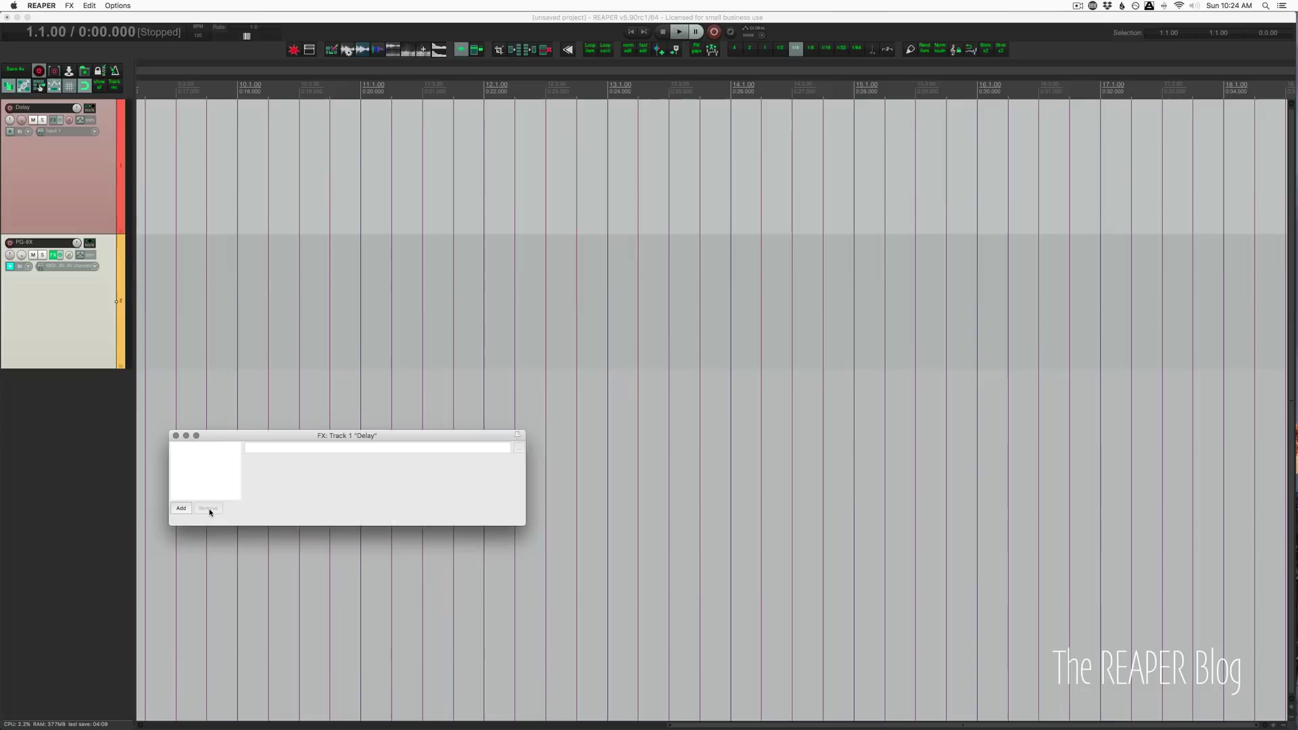
Replay the project from the start without the plugins and reselect the Delay track
{"action": "left_click", "coordinate": [174, 327]}
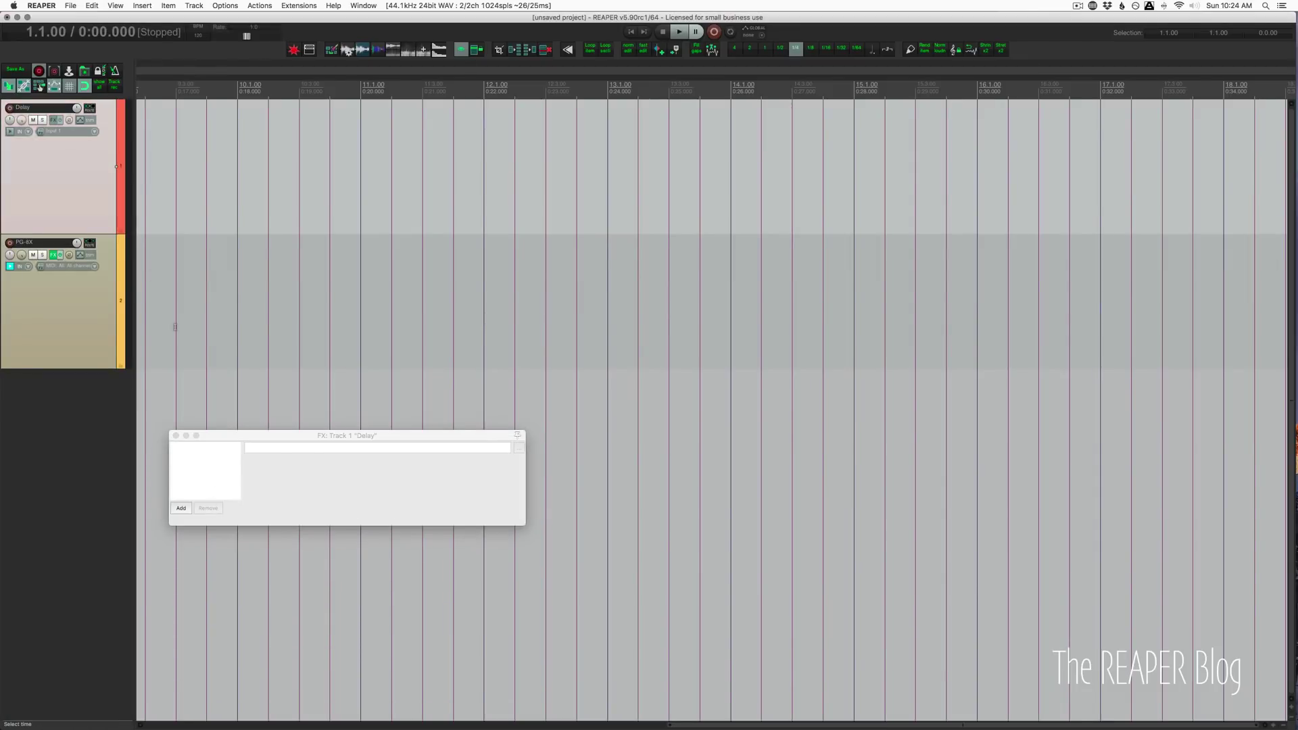
{"action": "key", "text": "Home"}
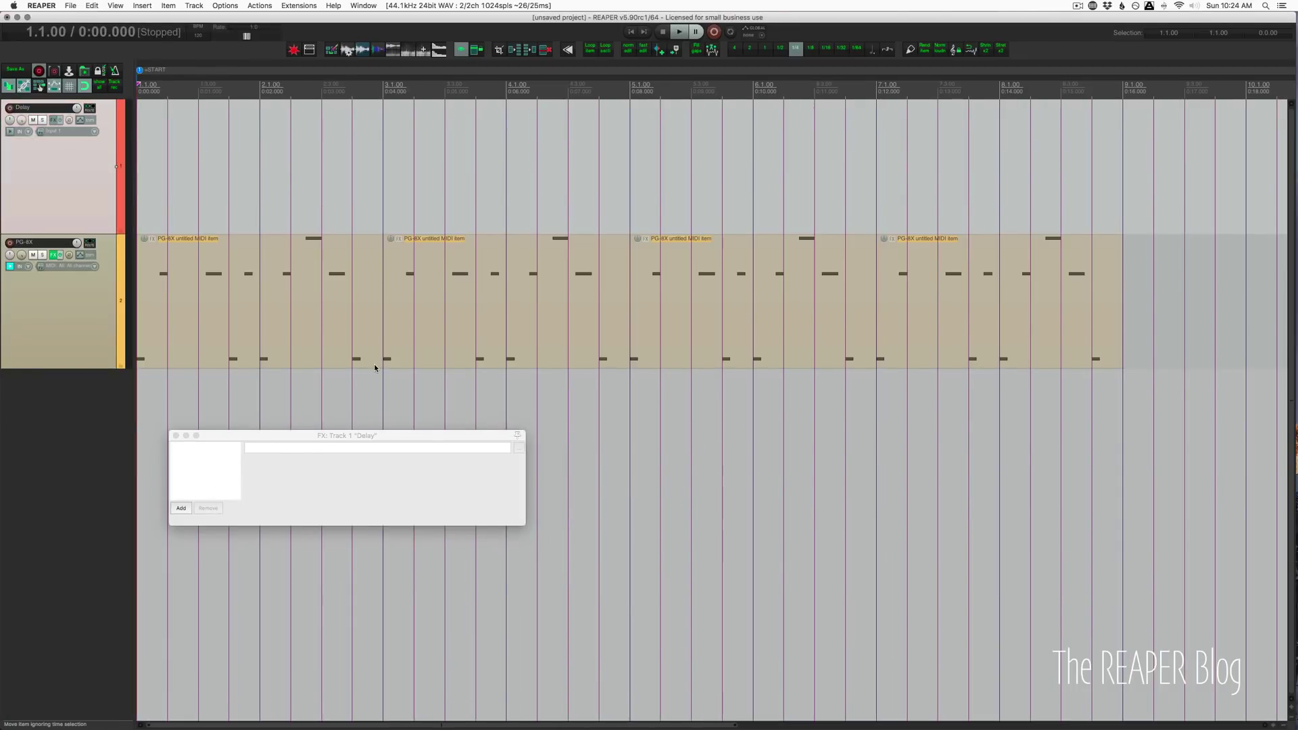
{"action": "key", "text": "space"}
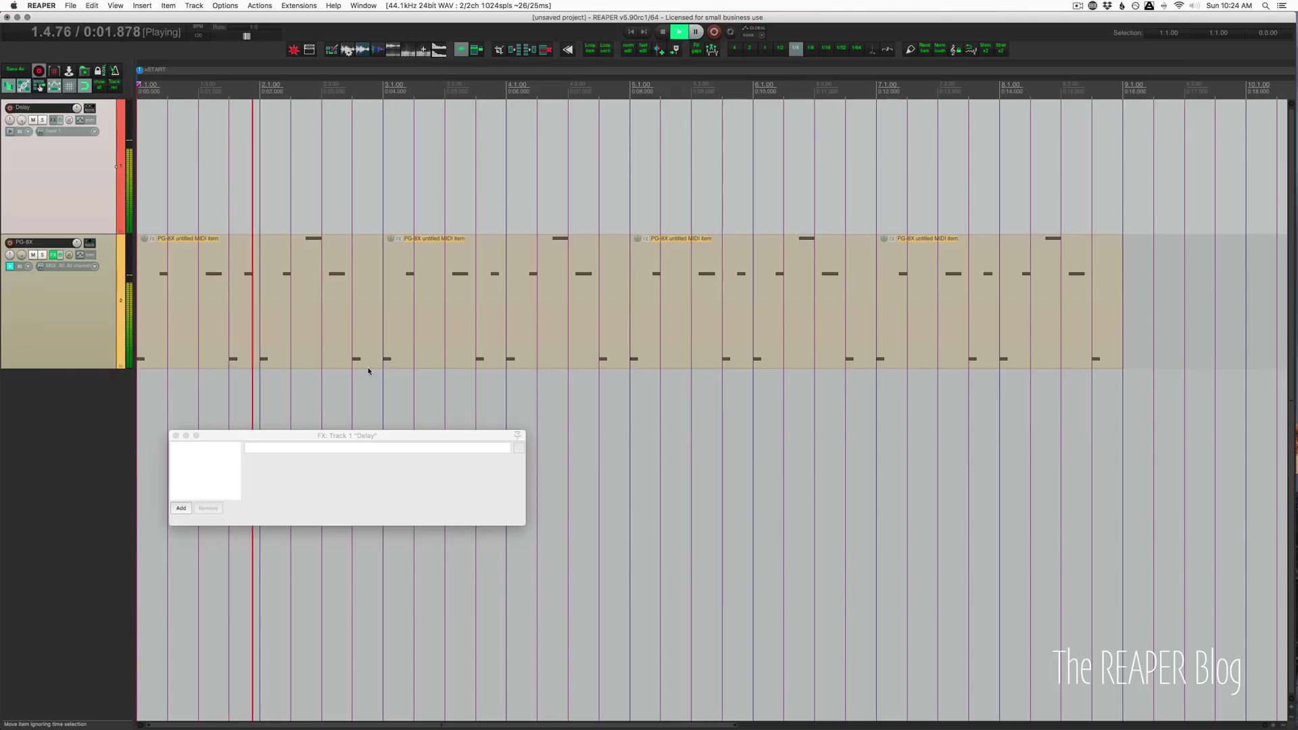
{"action": "key", "text": "space"}
{"action": "left_click", "coordinate": [66, 293]}
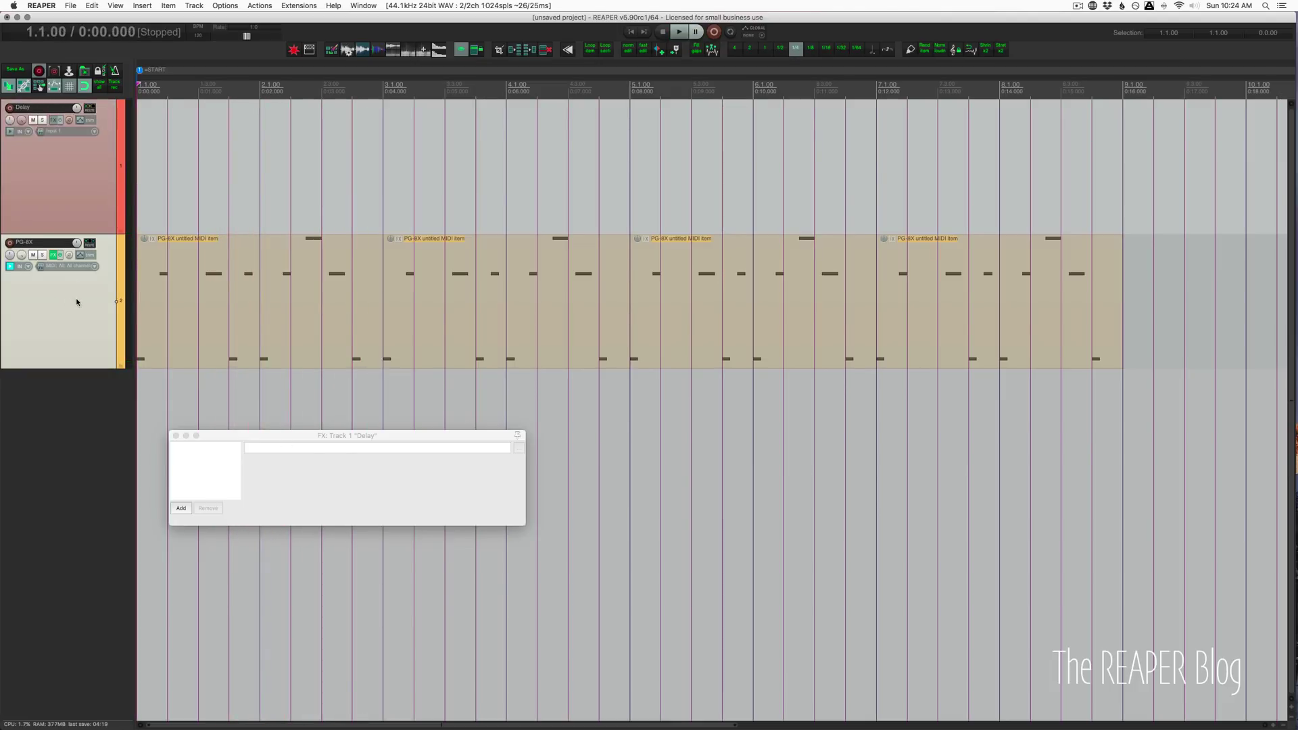
{"action": "left_click", "coordinate": [64, 180]}
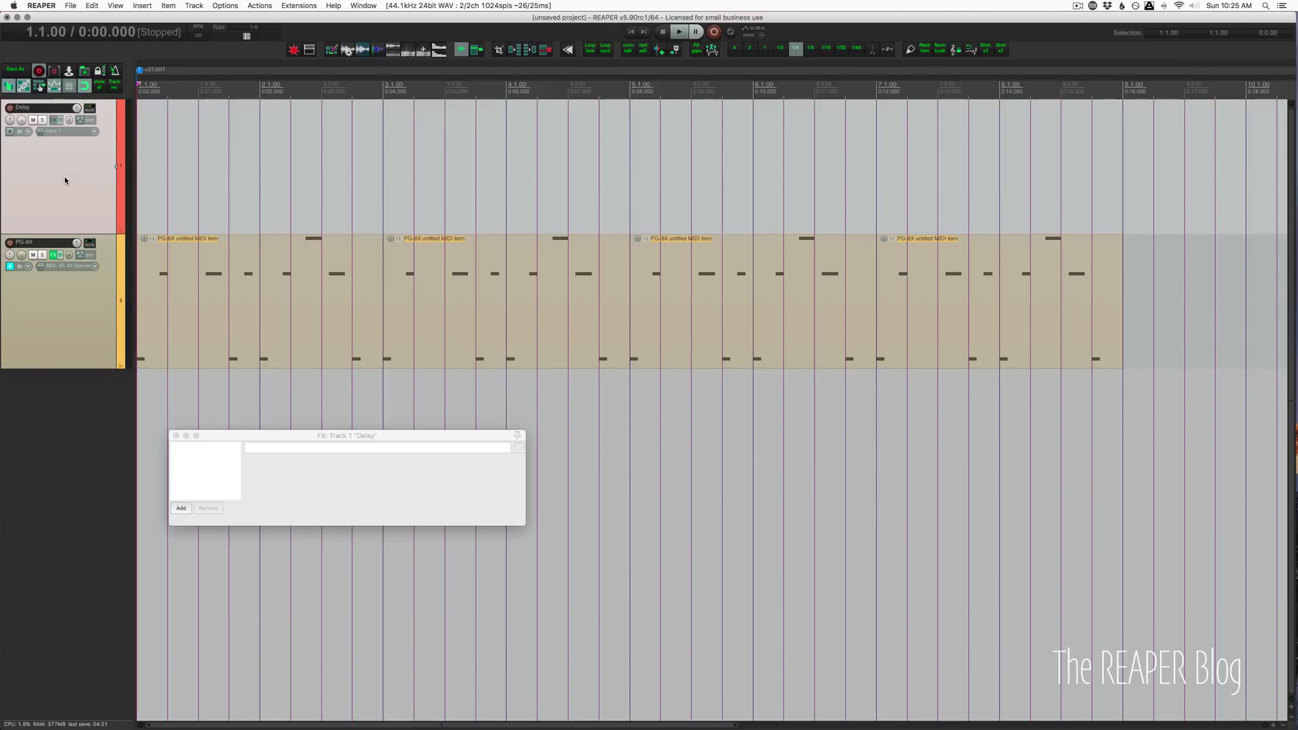
Add ReaDelay, then ReaEQ, from the Cockos plugin list to the Delay track's chain
{"action": "left_click", "coordinate": [183, 509]}
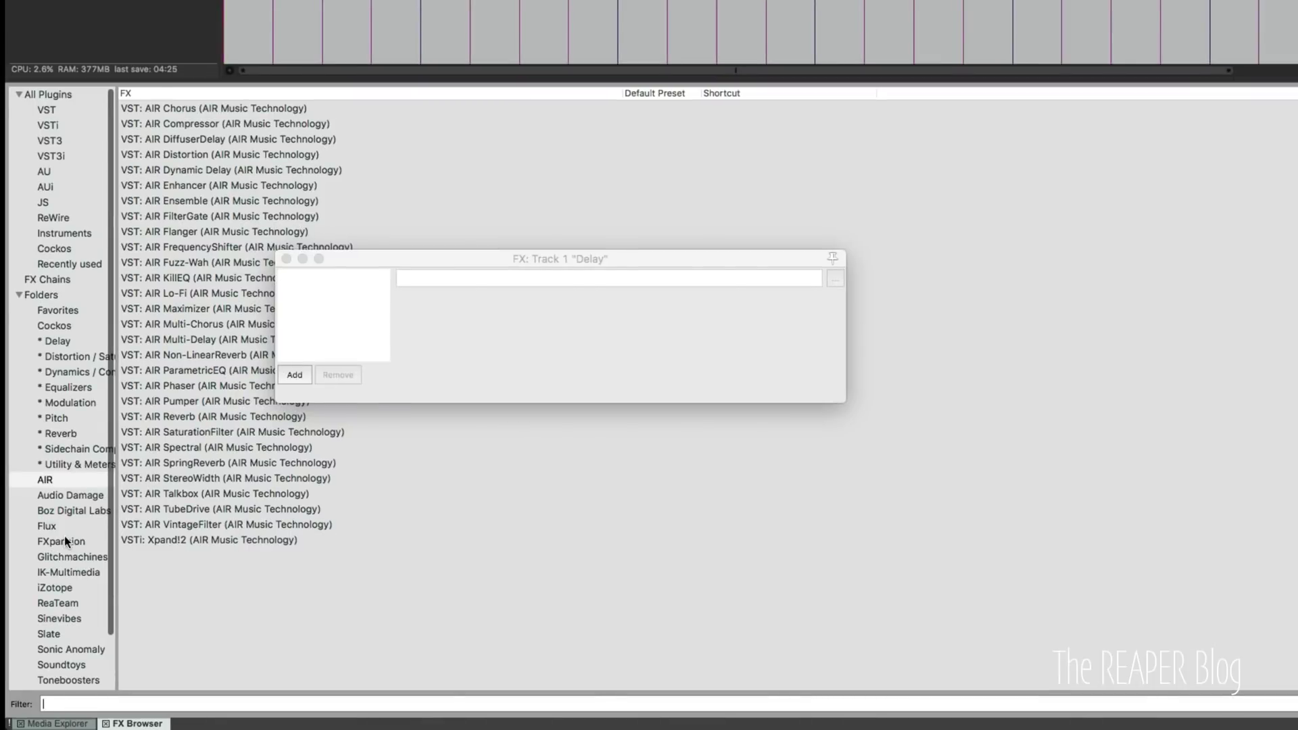
{"action": "left_click", "coordinate": [62, 327]}
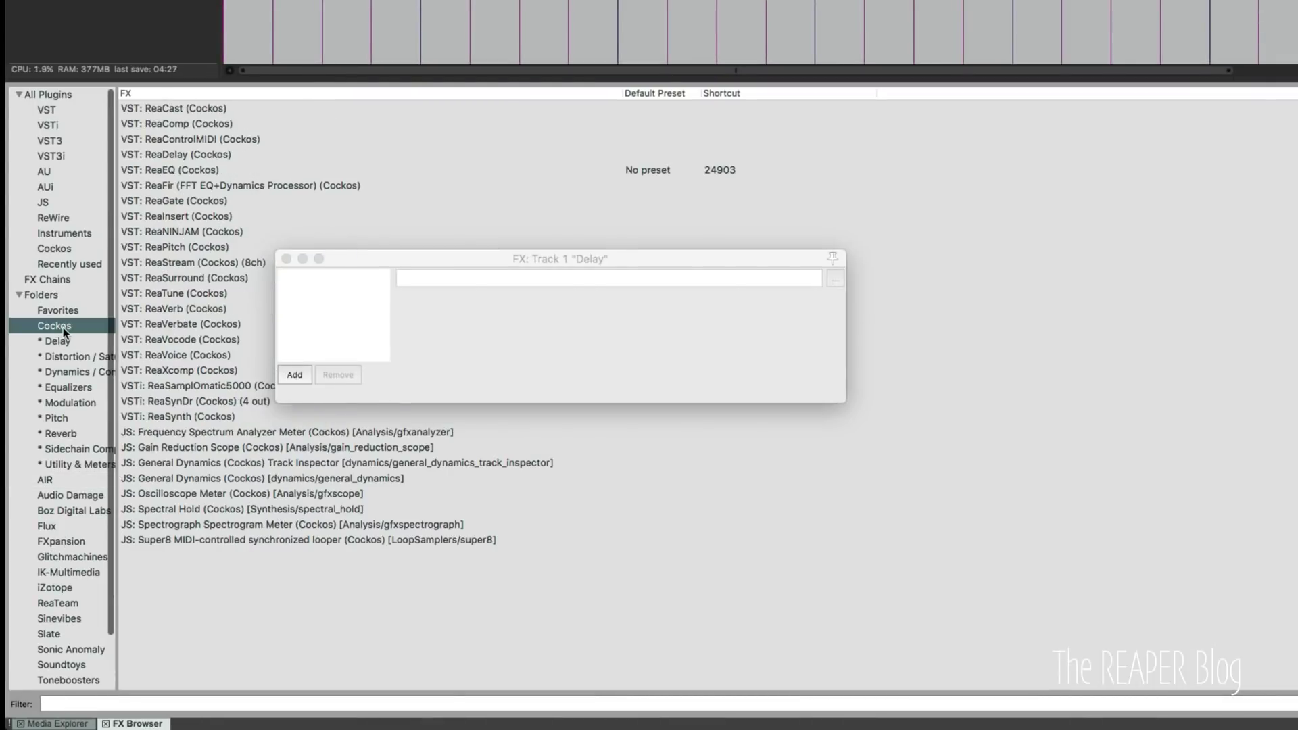
{"action": "left_click_drag", "start_coordinate": [183, 157], "coordinate": [314, 314]}
{"action": "left_click", "coordinate": [177, 172]}
{"action": "left_click_drag", "start_coordinate": [186, 198], "coordinate": [328, 403]}
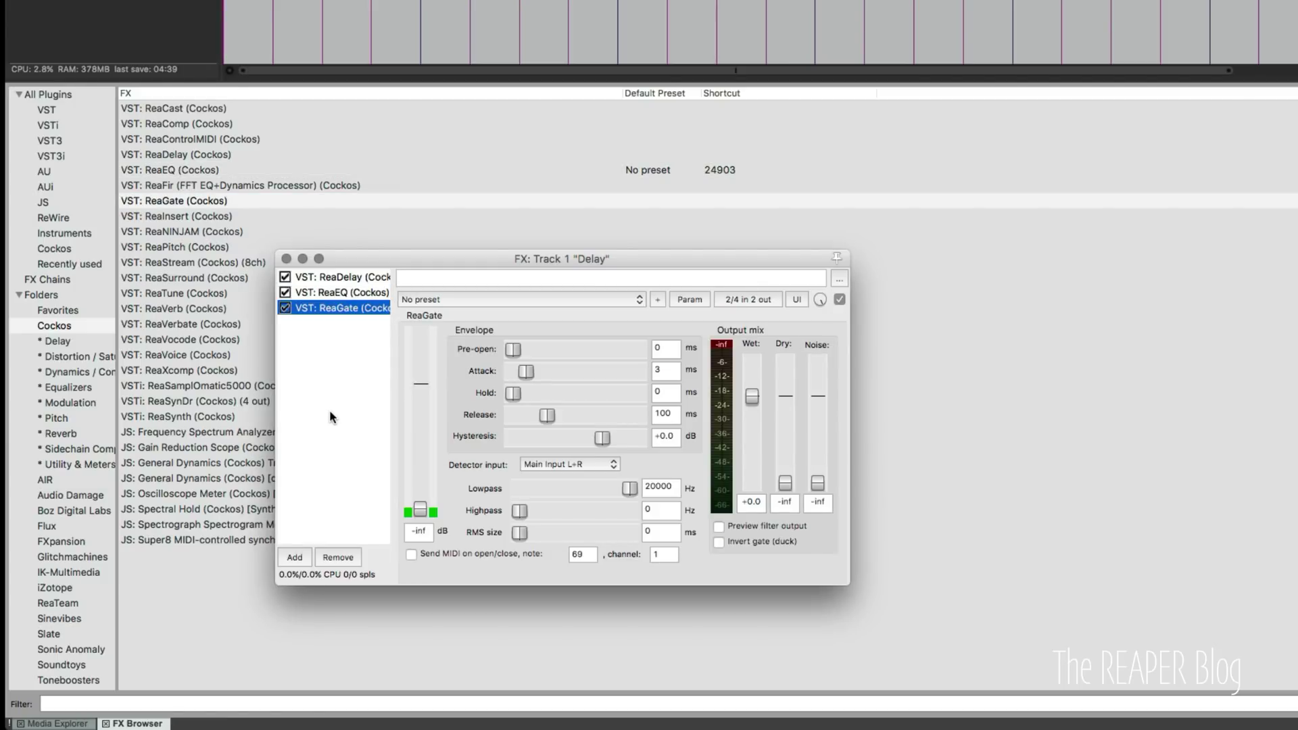
Set ReaGate's threshold to -45 dB and its release to 500 ms
{"action": "double_click", "coordinate": [429, 530]}
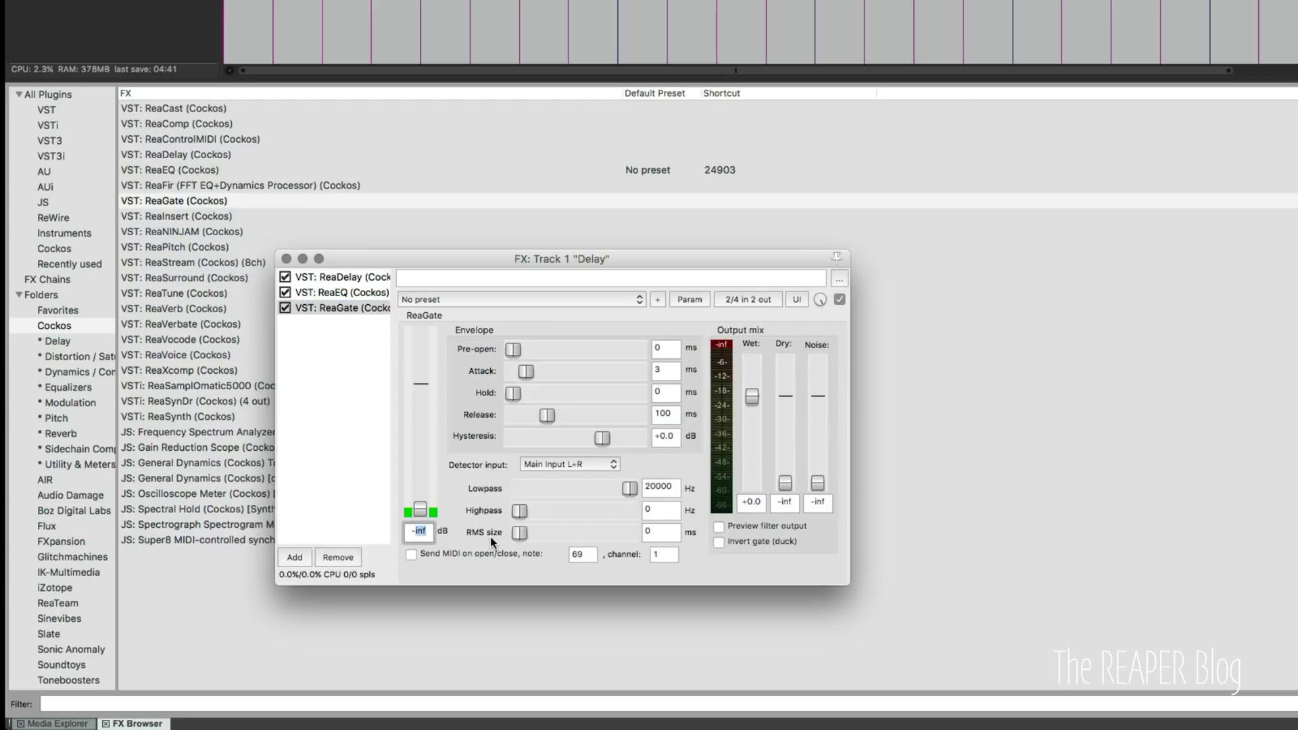
{"action": "type", "text": "45"}
{"action": "key", "text": "Return"}
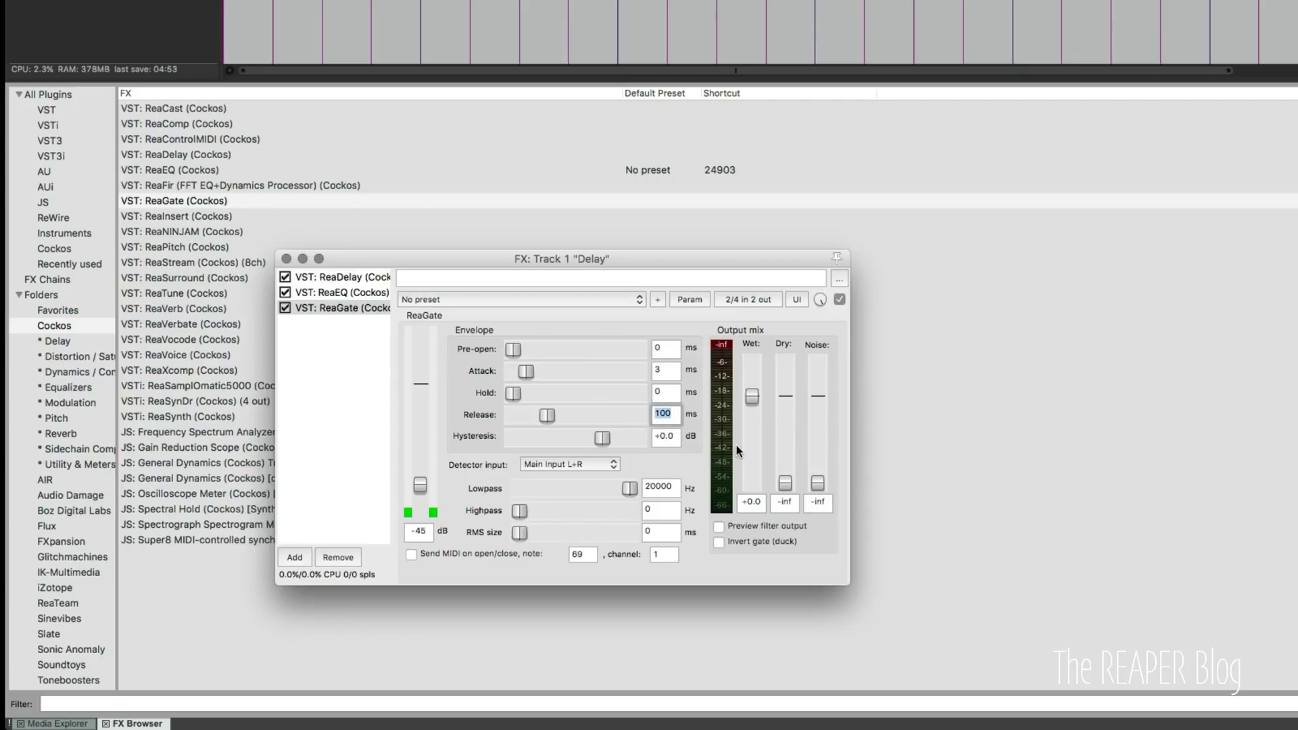
{"action": "type", "text": "500"}
{"action": "key", "text": "Return"}
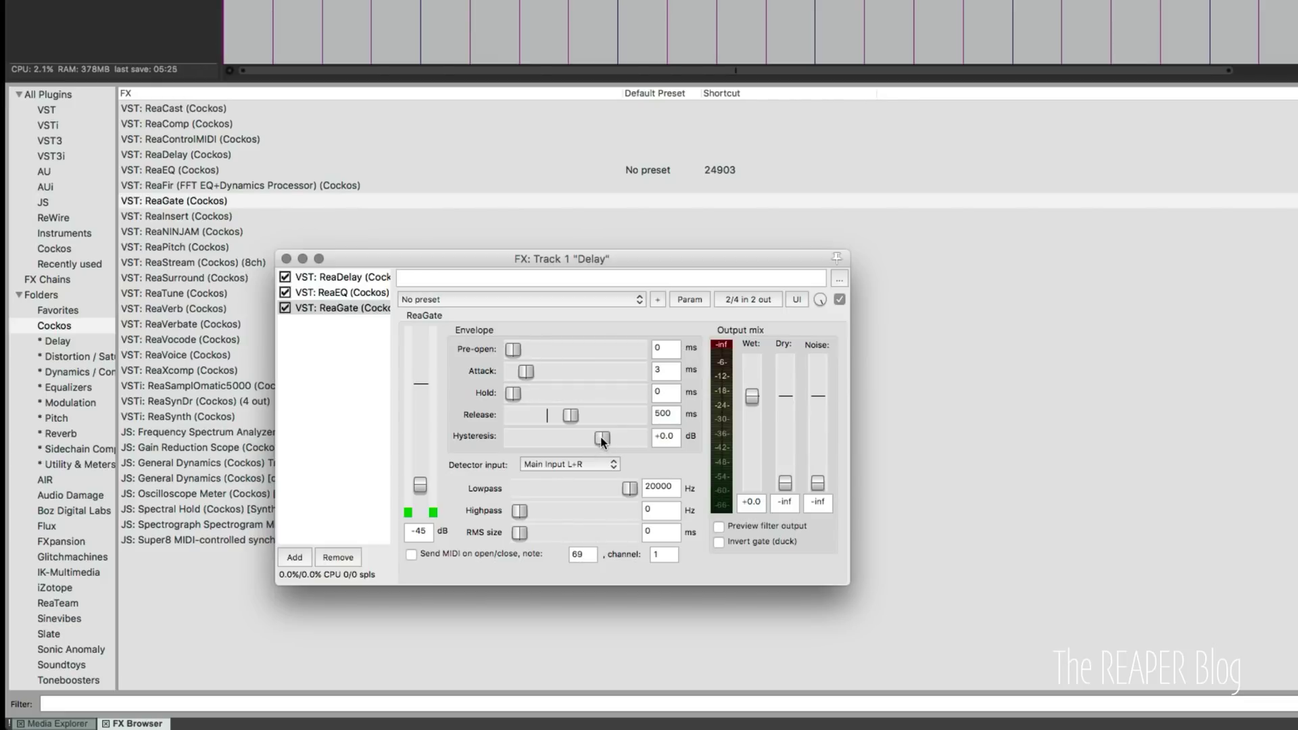
Drag ReaGate's hysteresis down to -6.0 dB and set RMS size to 5 ms
{"action": "left_click_drag", "start_coordinate": [600, 439], "coordinate": [592, 439]}
{"action": "left_click", "coordinate": [660, 532]}
{"action": "type", "text": "5"}
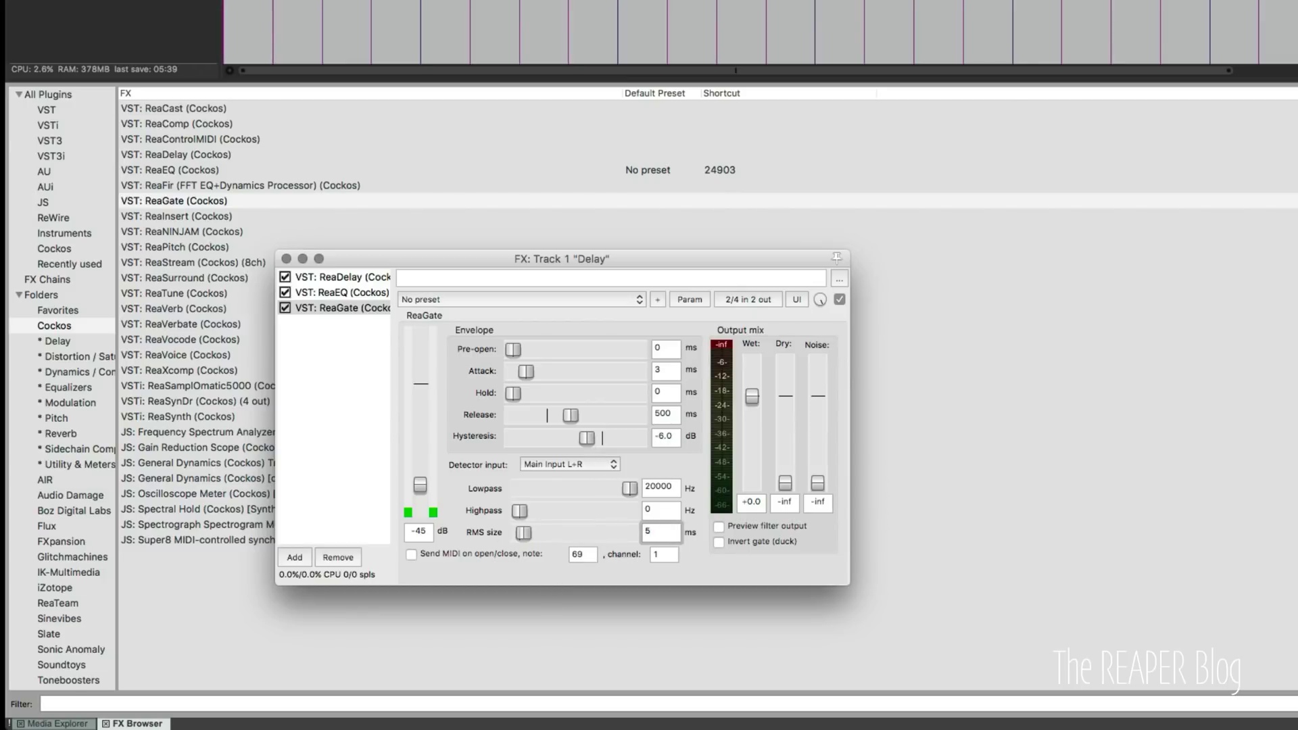
{"action": "key", "text": "Return"}
{"action": "scroll", "coordinate": [353, 359], "scroll_direction": "right", "scroll_amount": 1}
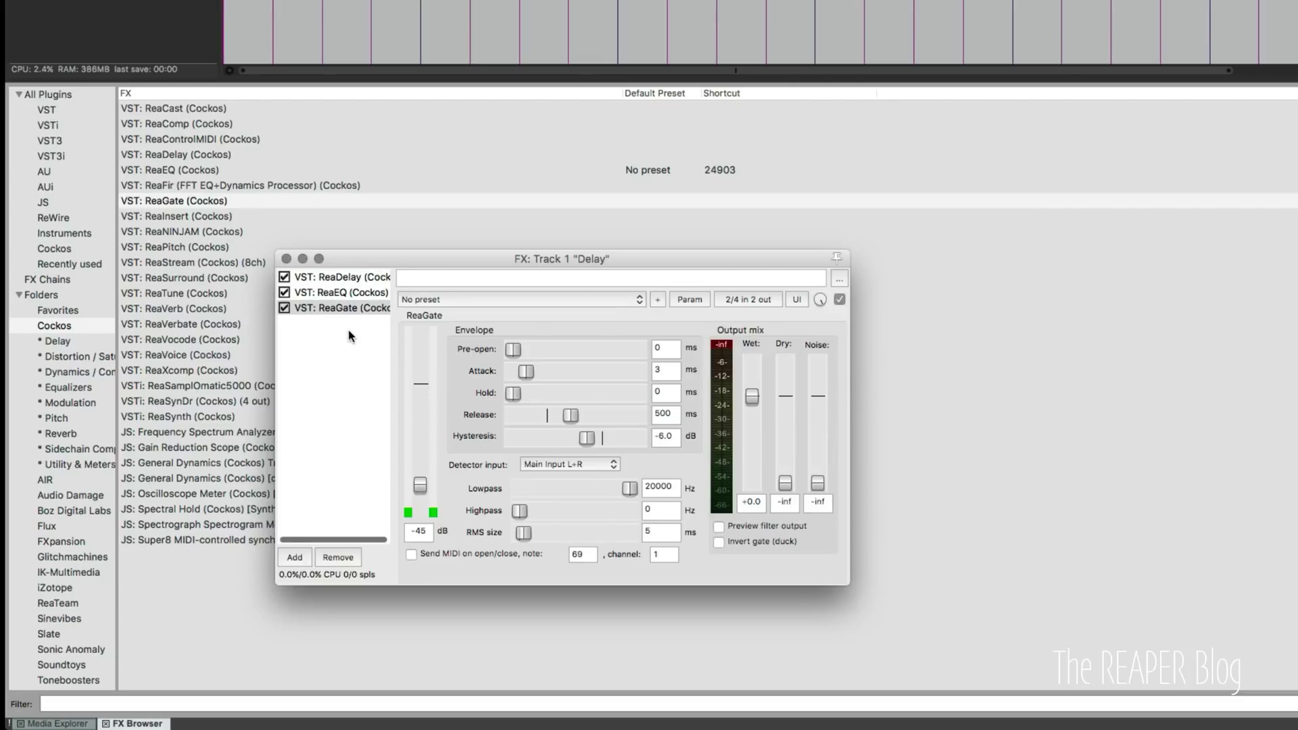
In ReaDelay, turn the dry signal to -inf and set tap volume -3 and length 1 eighth note
{"action": "left_click", "coordinate": [356, 277]}
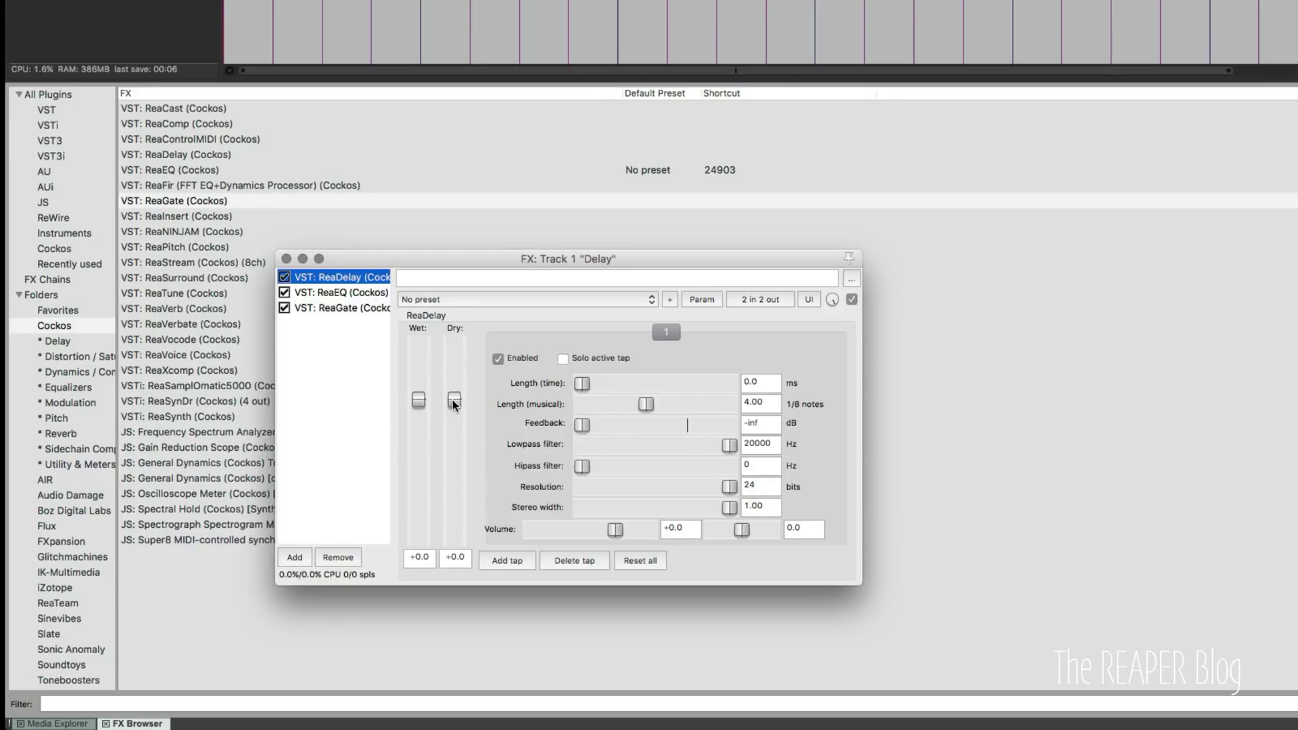
{"action": "left_click_drag", "start_coordinate": [453, 403], "coordinate": [445, 595]}
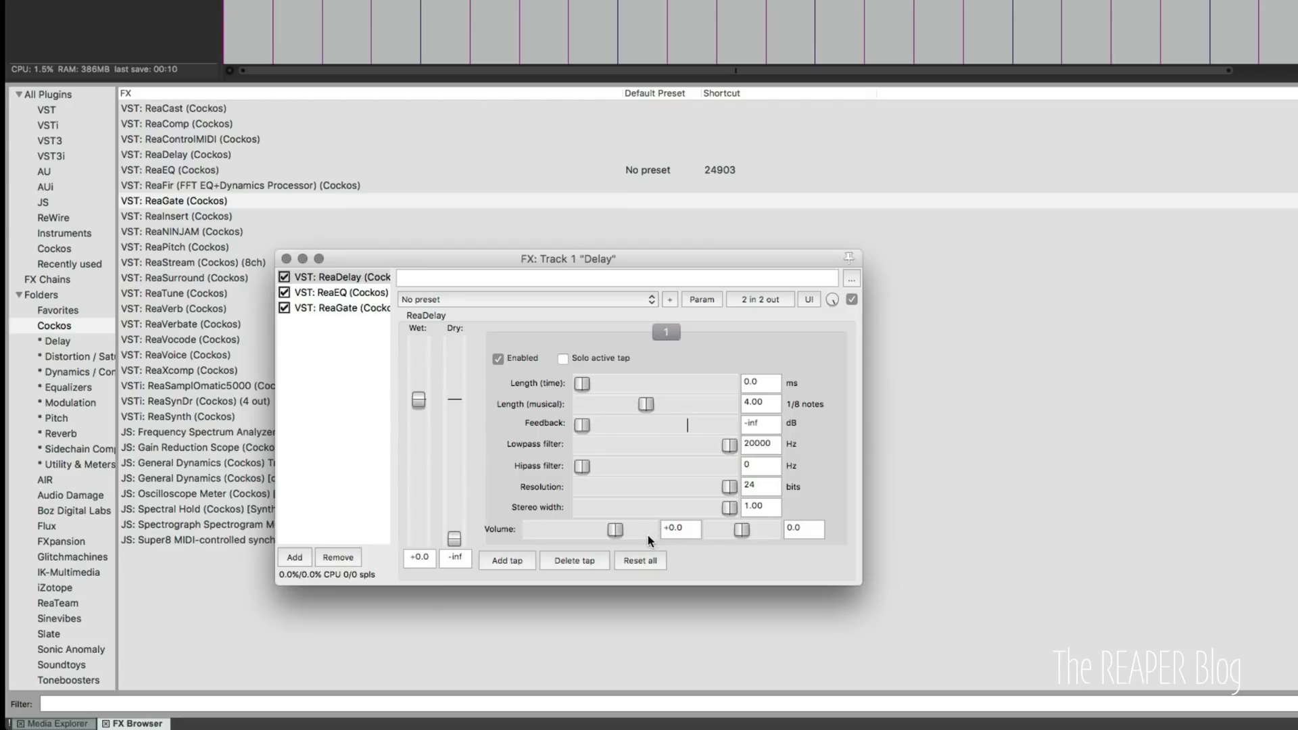
{"action": "left_click", "coordinate": [688, 531]}
{"action": "type", "text": "-3"}
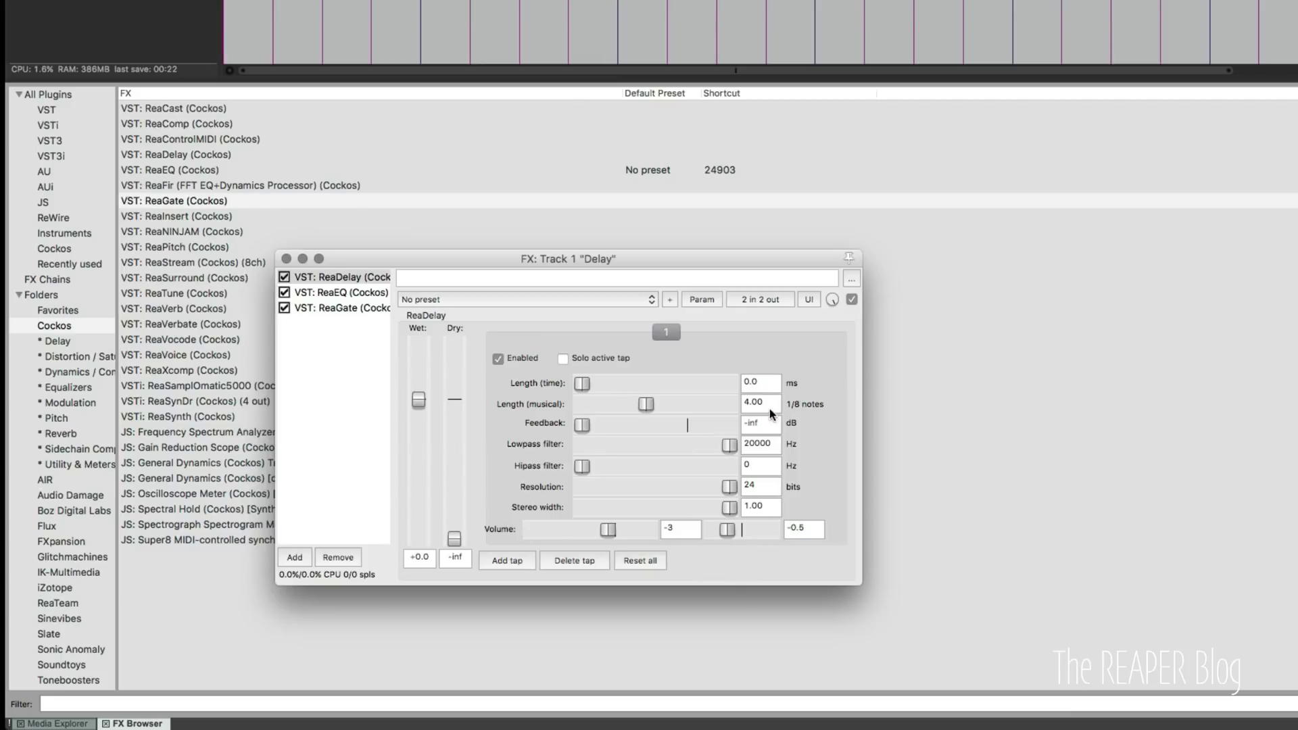
{"action": "left_click", "coordinate": [742, 403]}
{"action": "type", "text": "1"}
{"action": "key", "text": "Return"}
Add a second delay tap and set its musical length to 2 eighth notes
{"action": "left_click", "coordinate": [506, 562]}
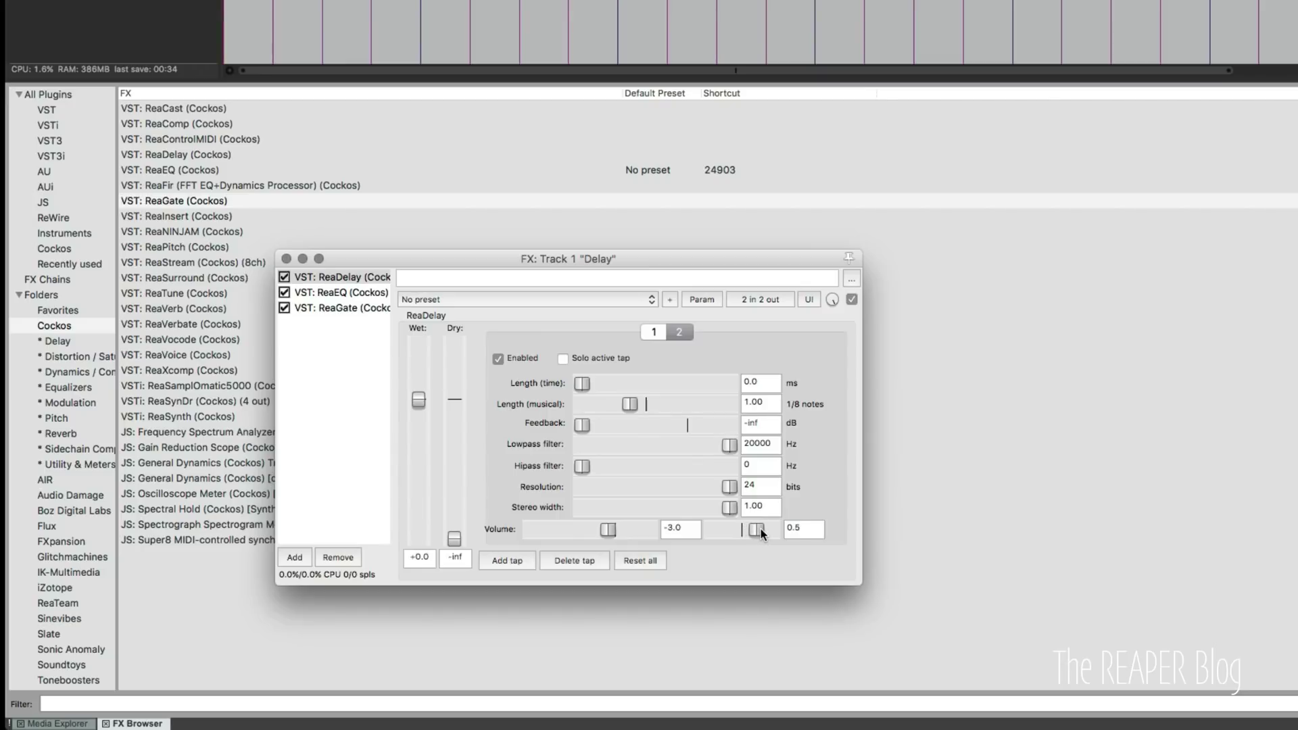
{"action": "left_click", "coordinate": [760, 404]}
{"action": "type", "text": "2"}
{"action": "key", "text": "Return"}
Cut ReaEQ's low shelf fully, roll off the highs, and solo the Delay track while auditioning
{"action": "left_click", "coordinate": [363, 295]}
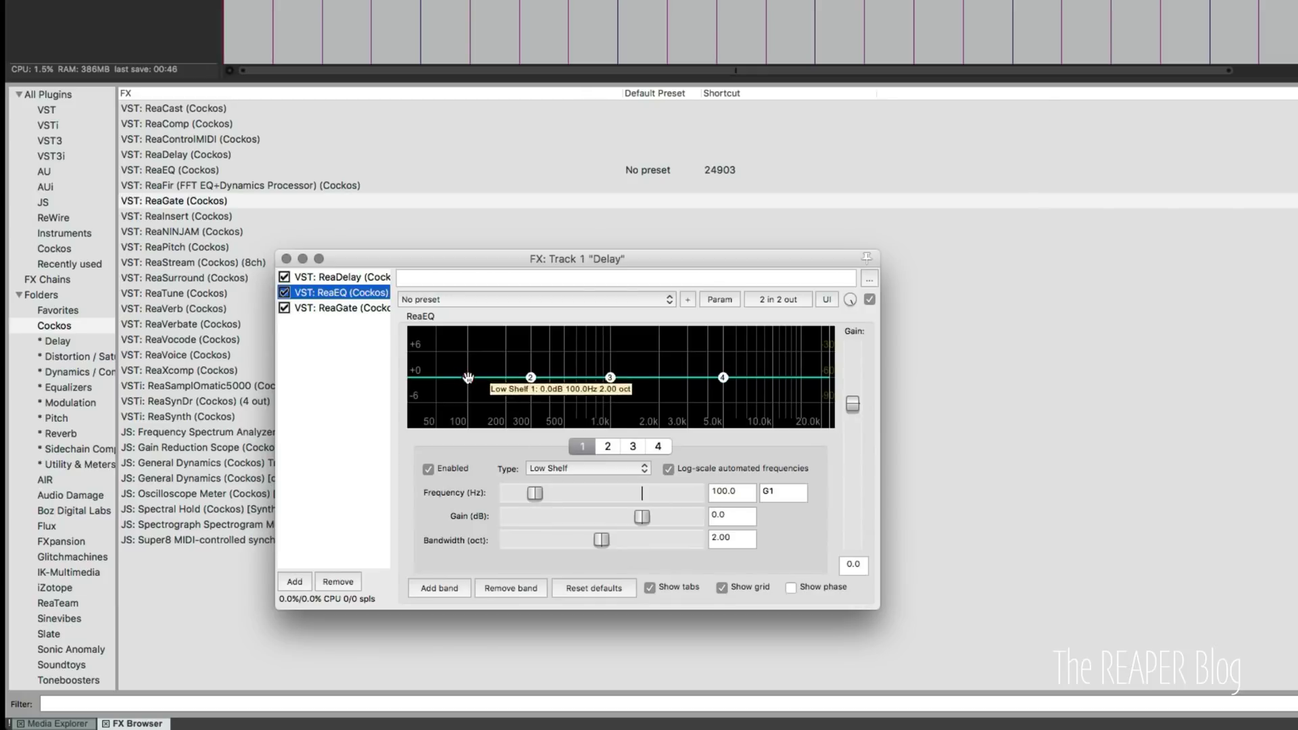
{"action": "left_click_drag", "start_coordinate": [468, 377], "coordinate": [460, 425]}
{"action": "left_click_drag", "start_coordinate": [718, 381], "coordinate": [776, 442]}
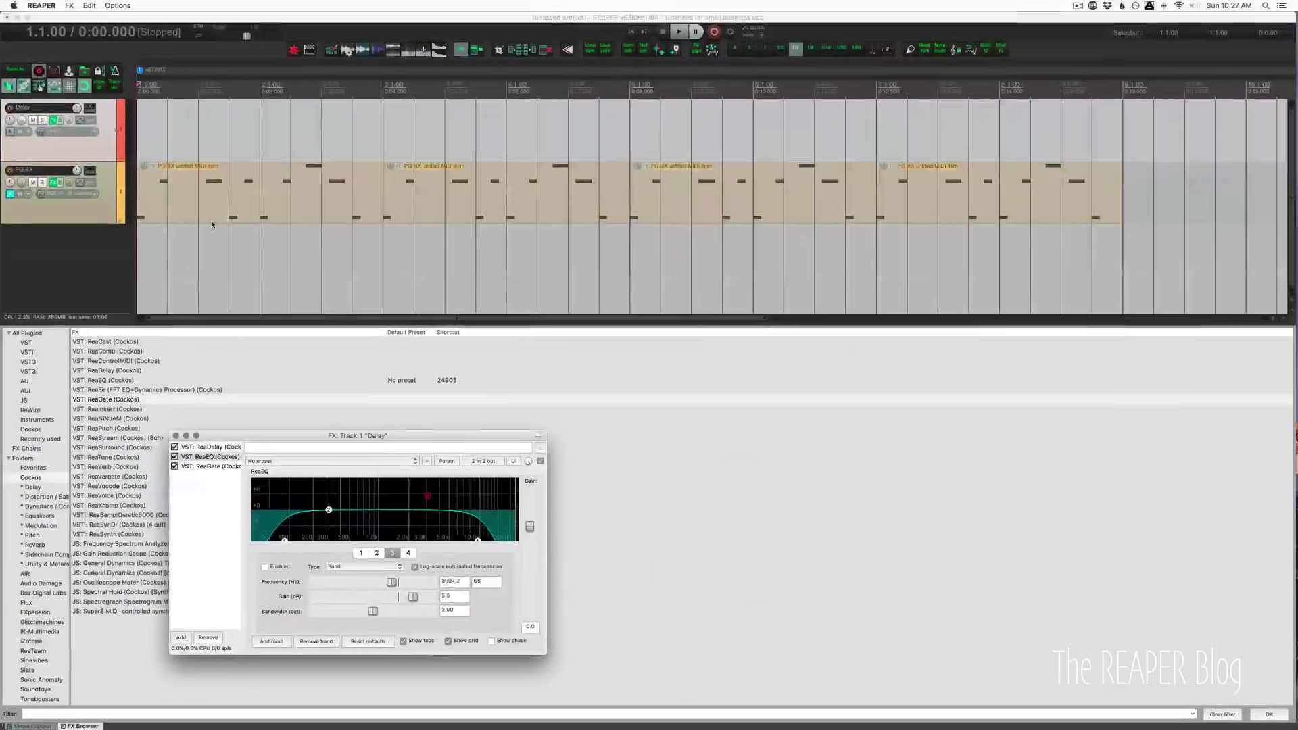
{"action": "key", "text": "space"}
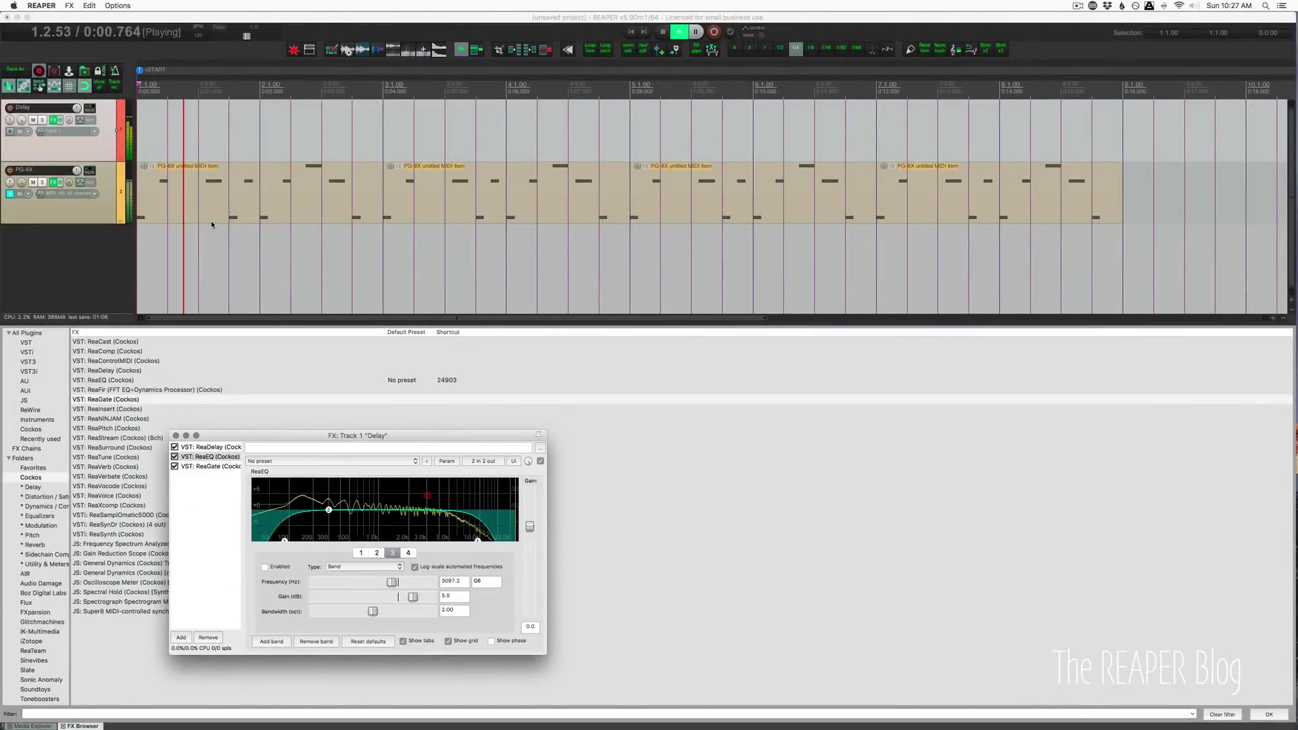
{"action": "left_click", "coordinate": [42, 119]}
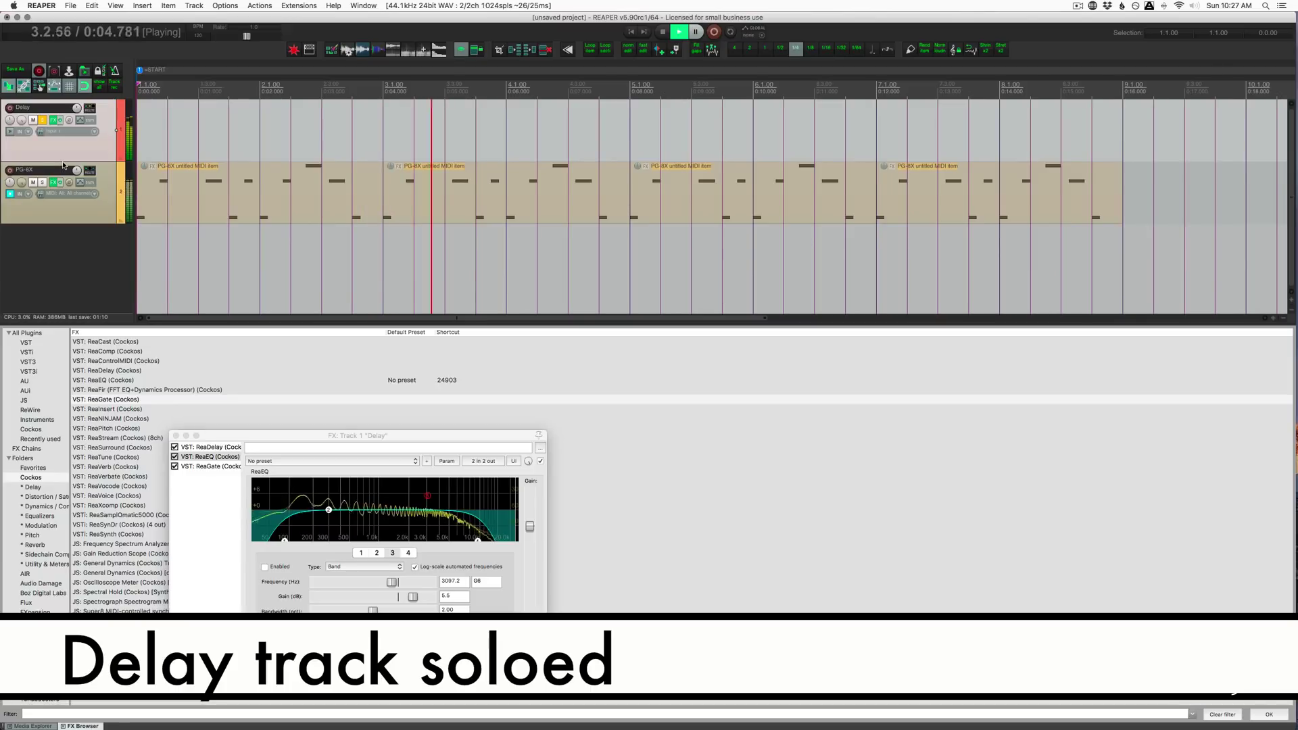
{"action": "key", "text": "space"}
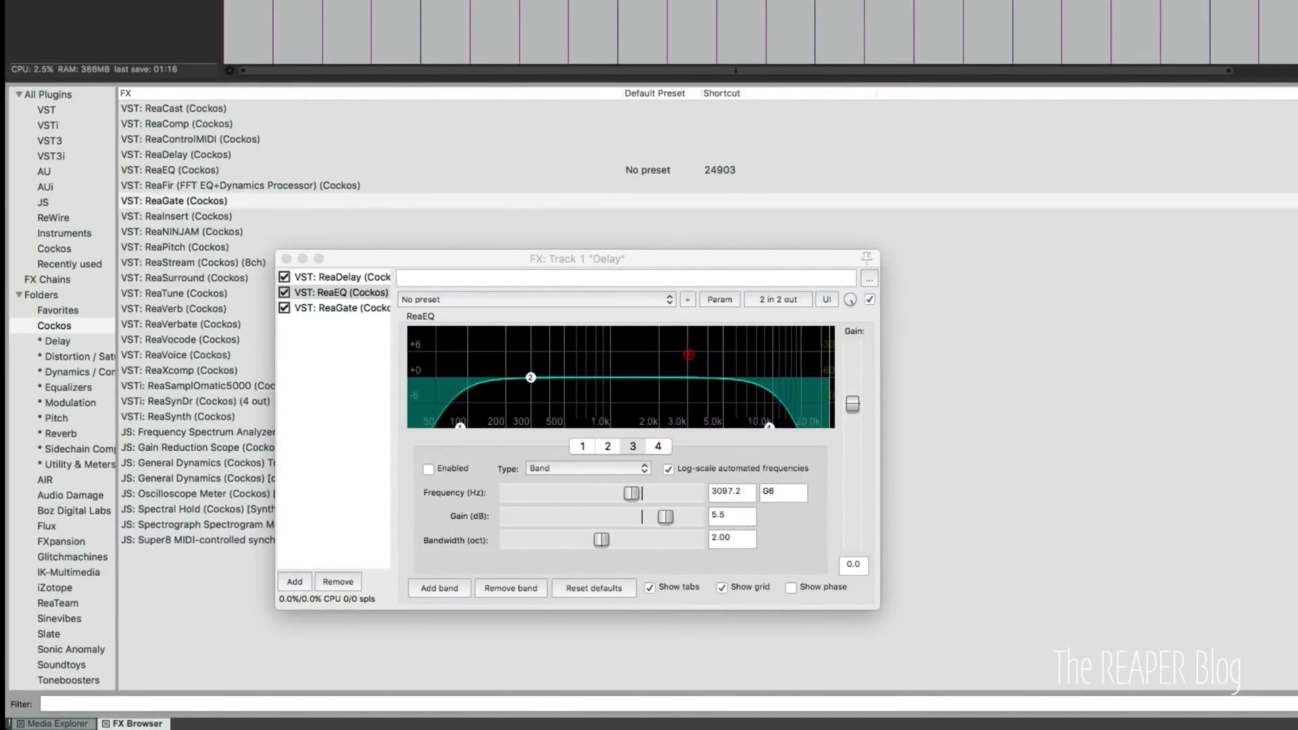
Drop the high shelf to -inf and enable band 3 as a 5.5 dB peak near 1118 Hz
{"action": "mouse_move", "coordinate": [770, 426]}
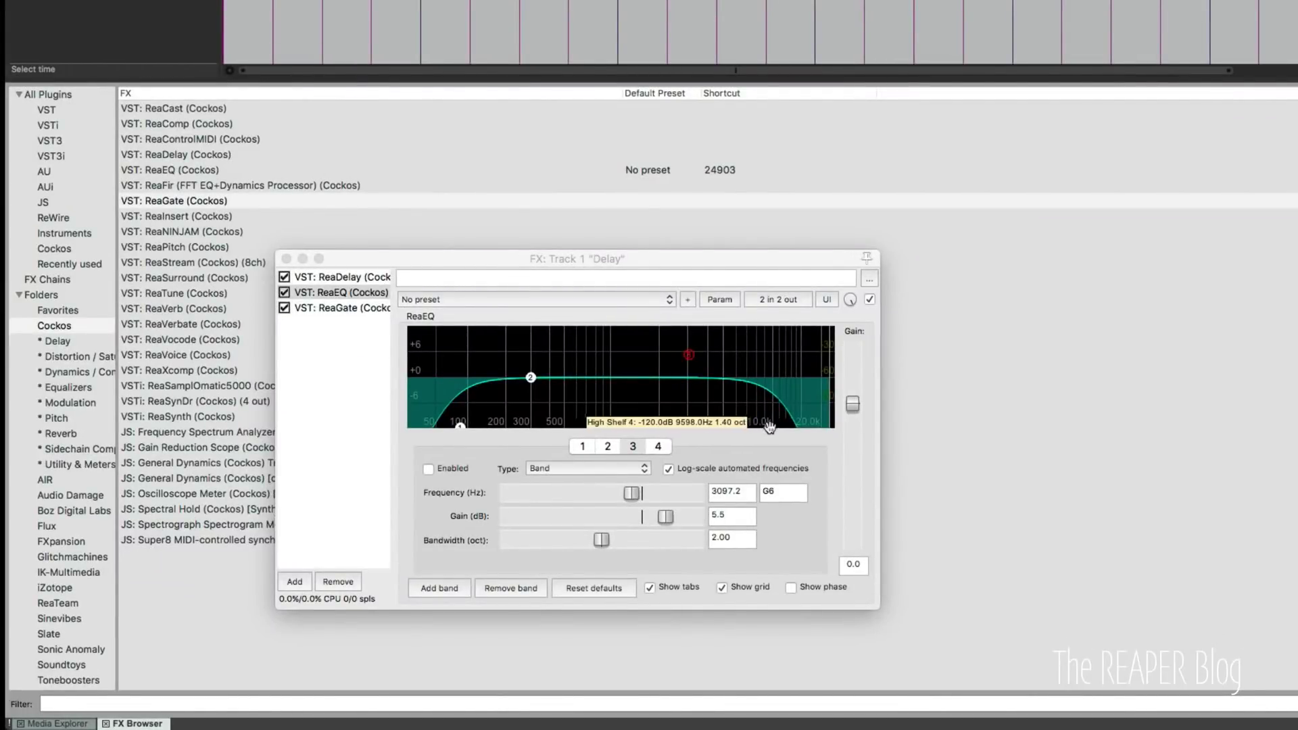
{"action": "left_click_drag", "start_coordinate": [770, 426], "coordinate": [718, 474]}
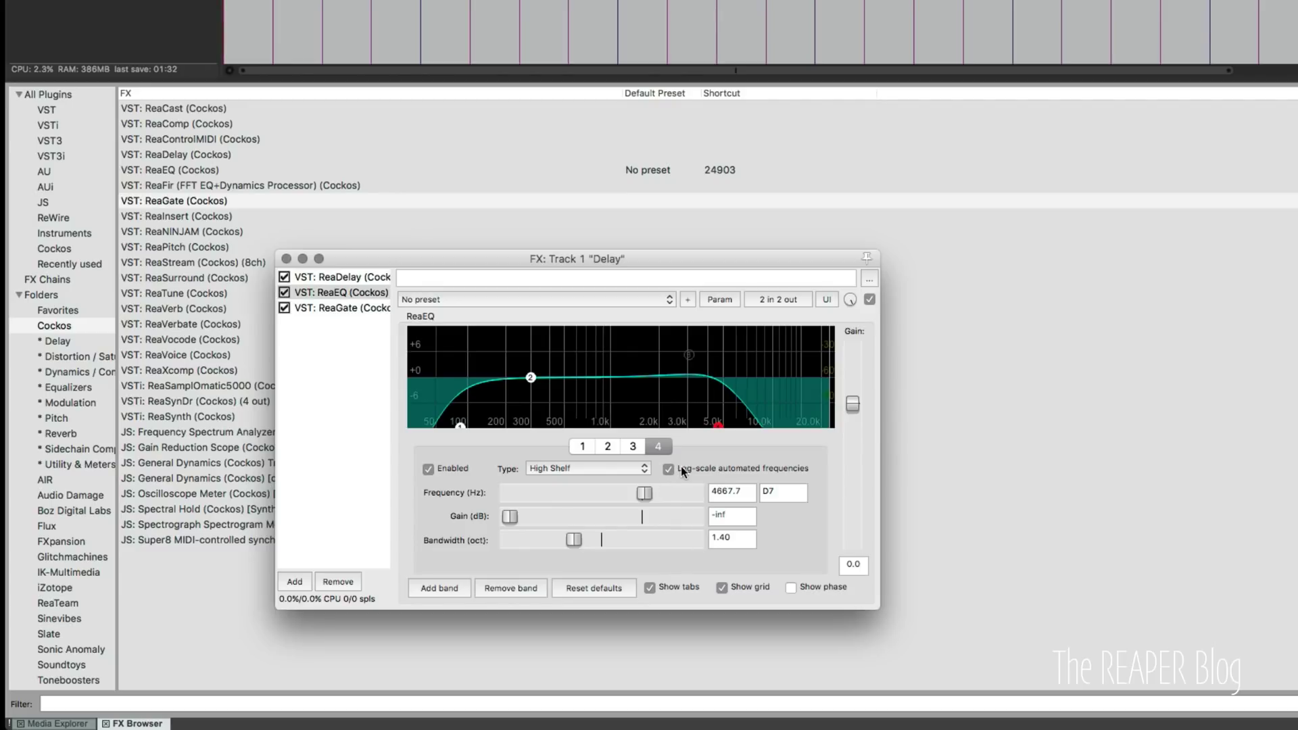
{"action": "left_click", "coordinate": [633, 446]}
{"action": "left_click", "coordinate": [462, 470]}
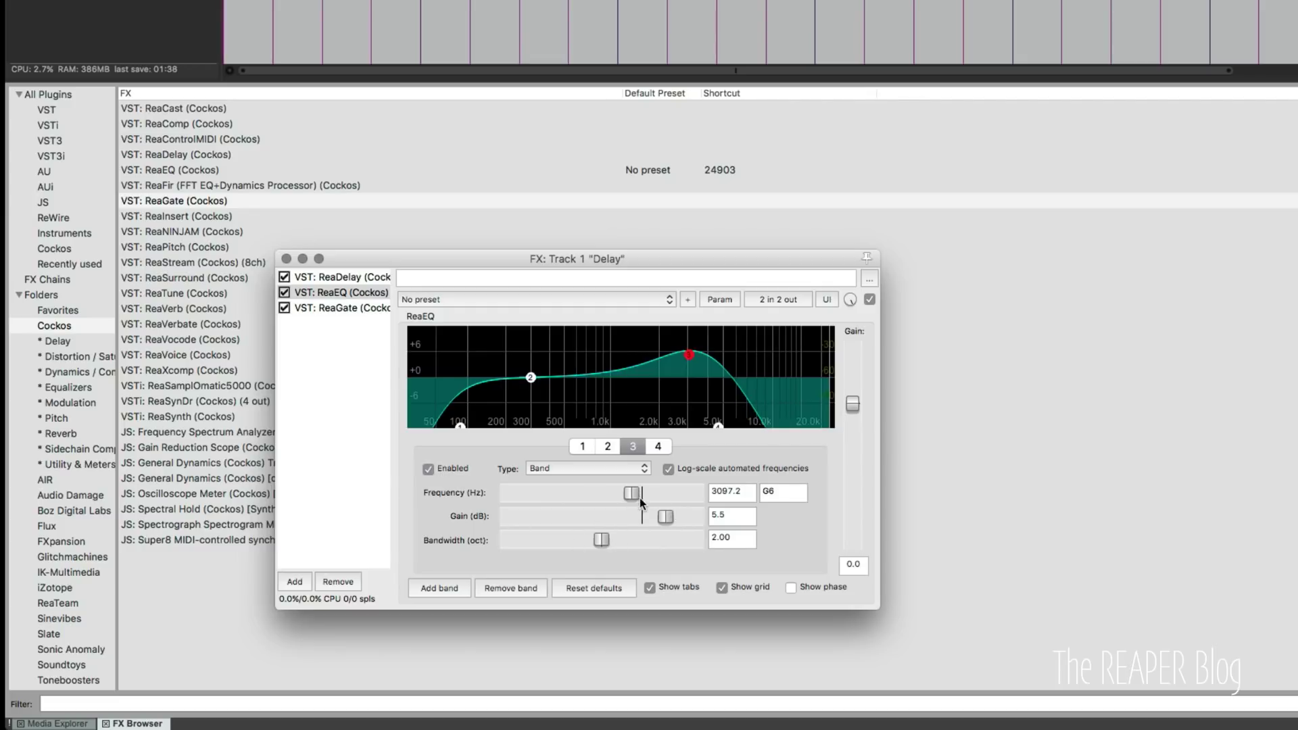
{"action": "left_click_drag", "start_coordinate": [634, 495], "coordinate": [600, 492]}
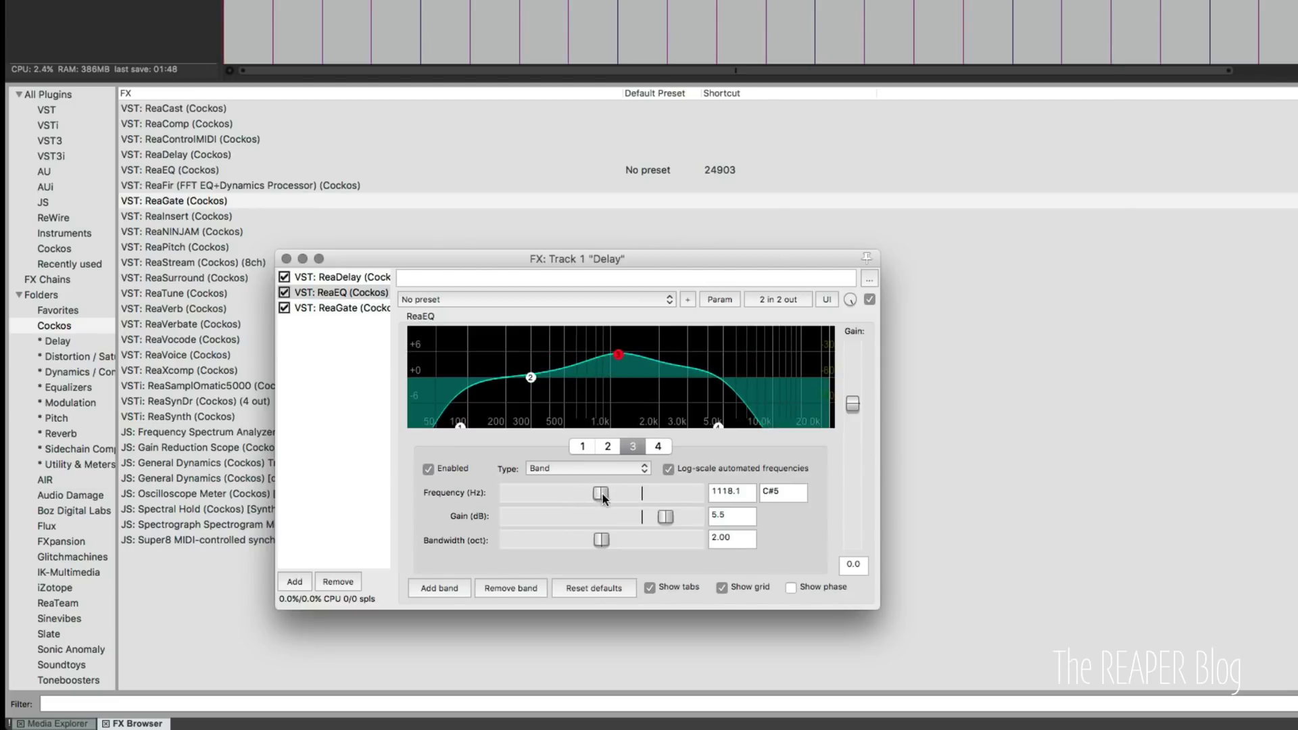
Give band 3's frequency a centred baseline and a tempo-synced triangle LFO at 4 QN
{"action": "left_click", "coordinate": [719, 300]}
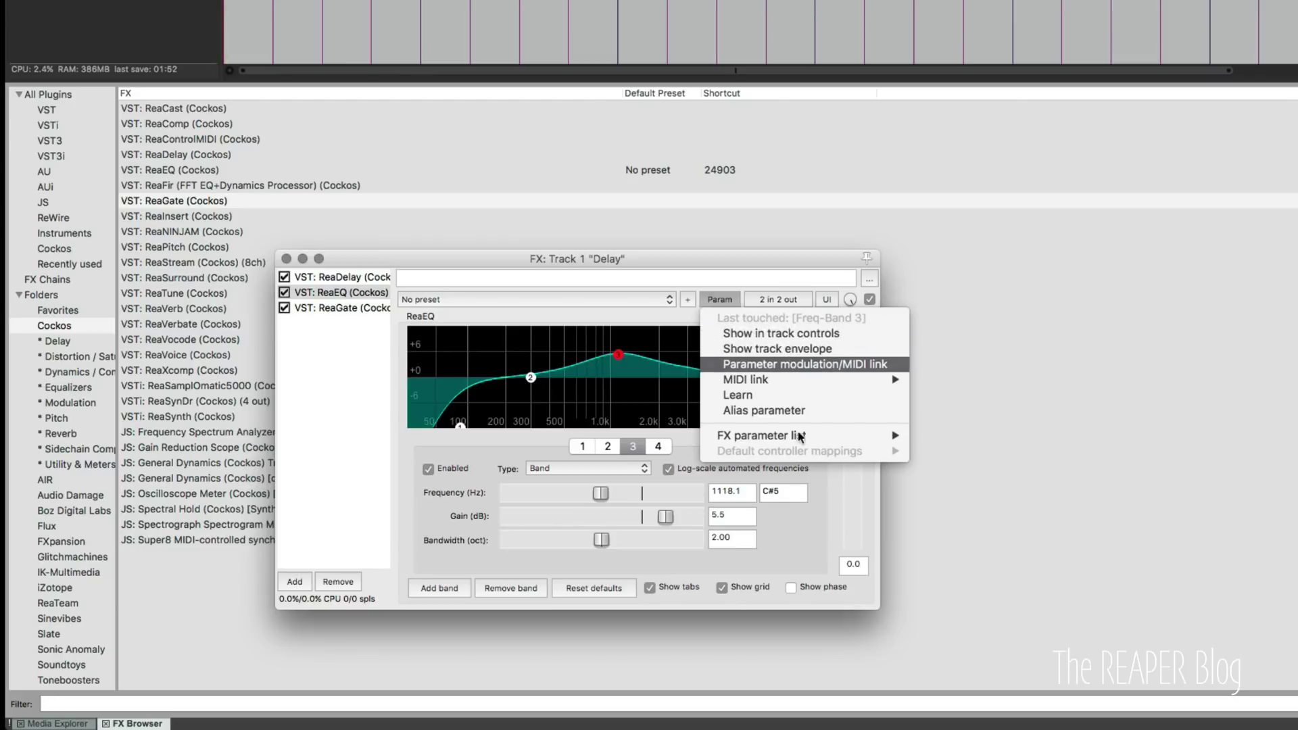
{"action": "left_click", "coordinate": [805, 364]}
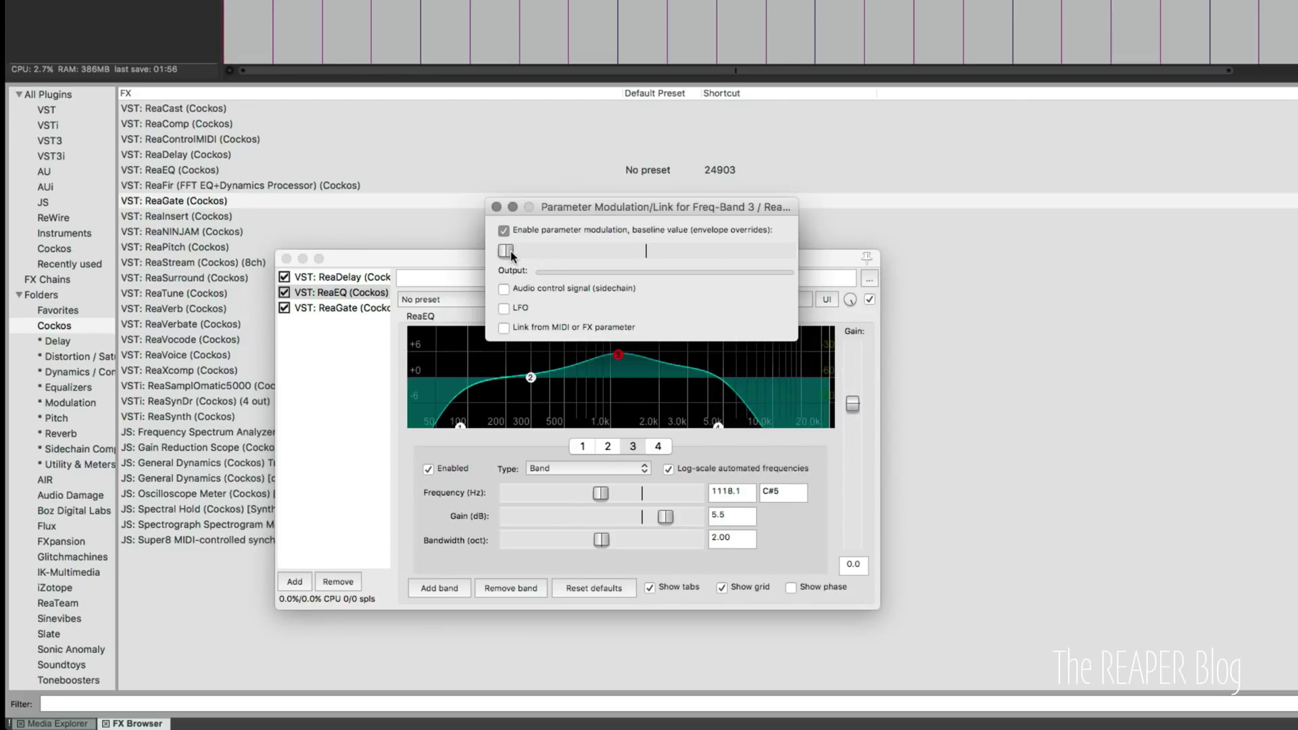
{"action": "left_click_drag", "start_coordinate": [505, 251], "coordinate": [644, 252]}
{"action": "left_click", "coordinate": [522, 311]}
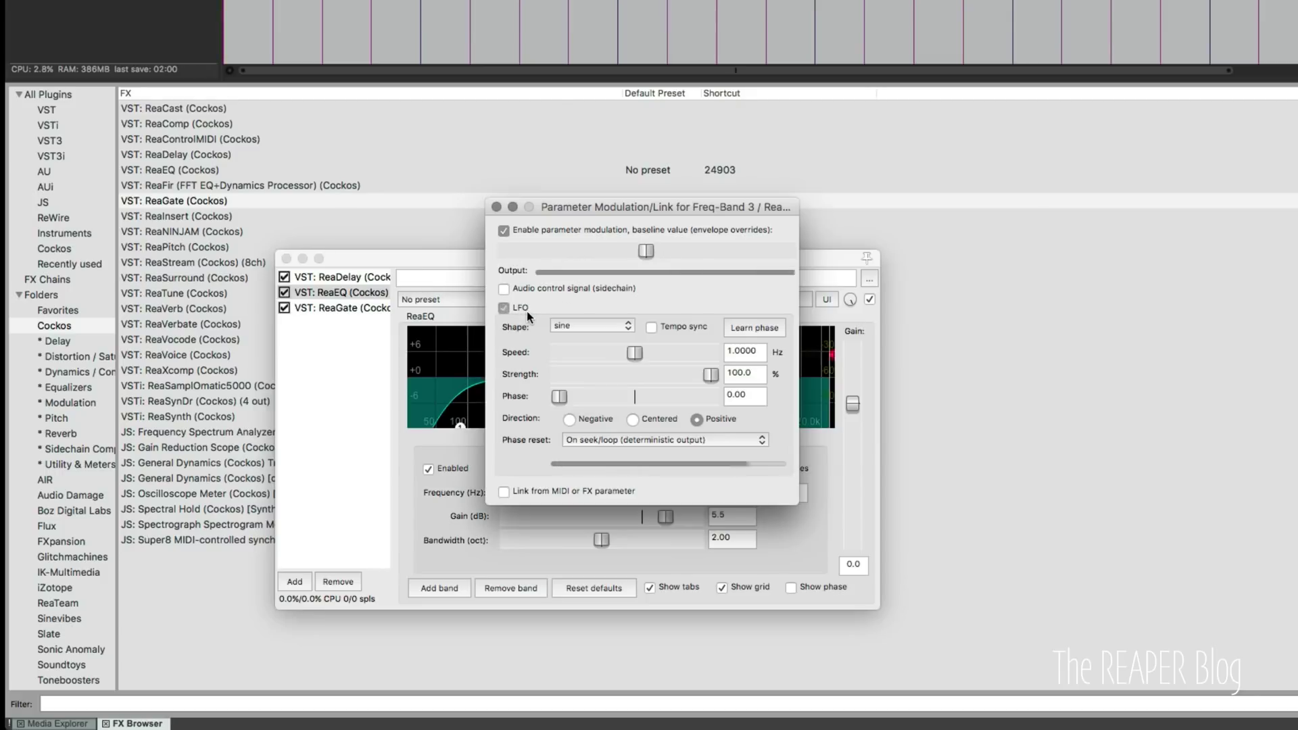
{"action": "left_click", "coordinate": [578, 328]}
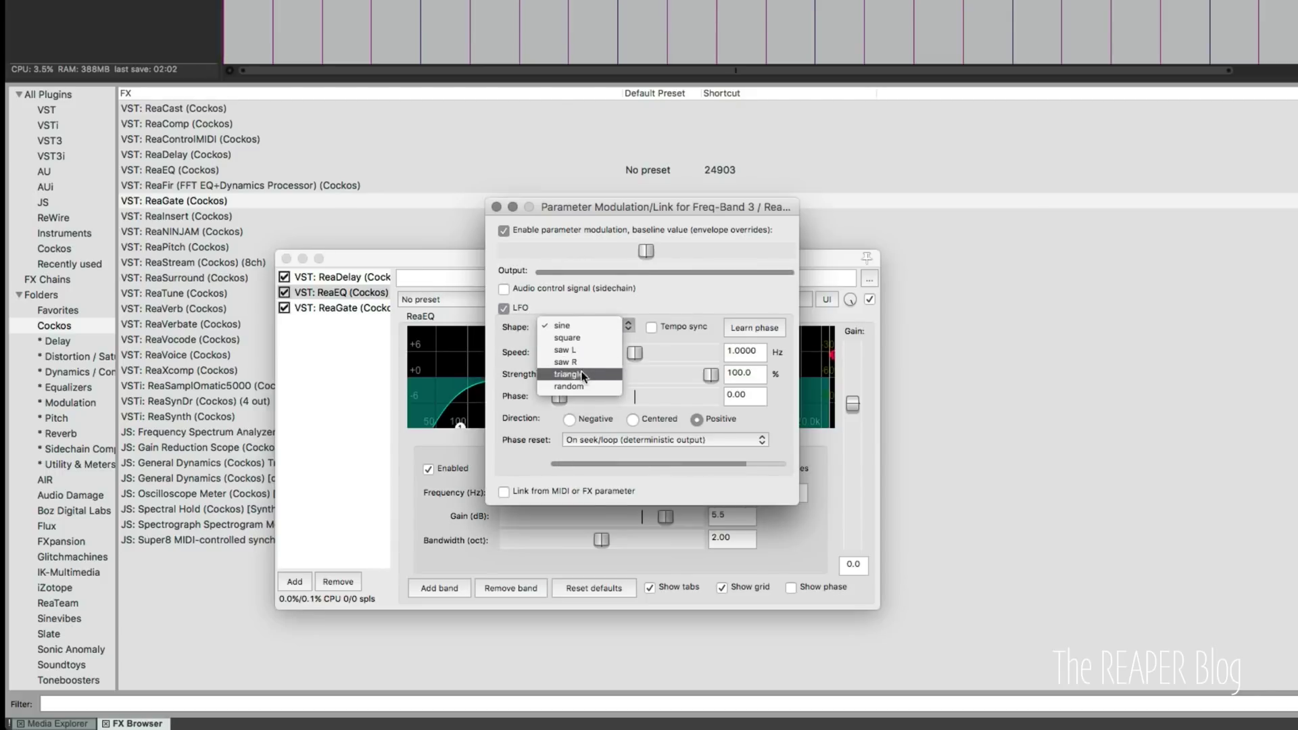
{"action": "left_click", "coordinate": [583, 375]}
{"action": "left_click", "coordinate": [652, 328]}
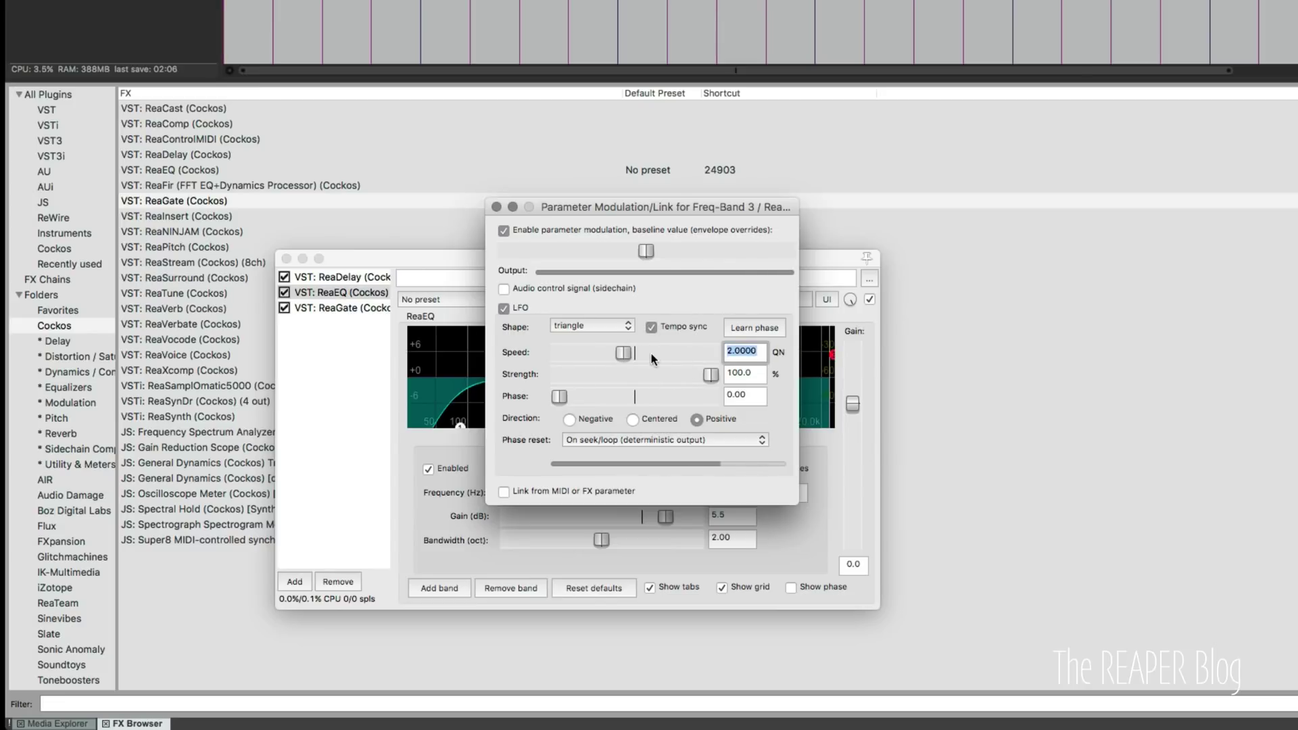
{"action": "type", "text": "4"}
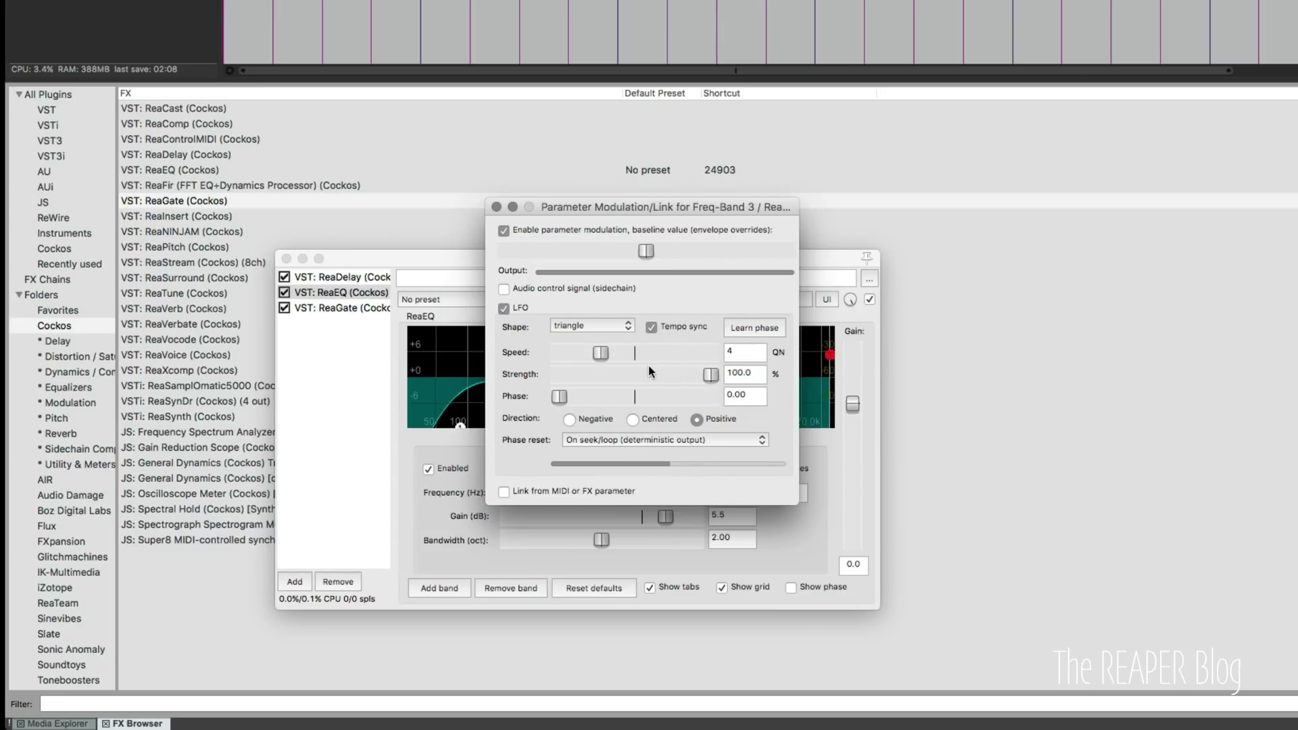
Make the LFO sweep centred, reduce its strength to 52.3%, and play to hear it
{"action": "left_click_drag", "start_coordinate": [708, 376], "coordinate": [674, 380]}
{"action": "left_click_drag", "start_coordinate": [695, 205], "coordinate": [1083, 226]}
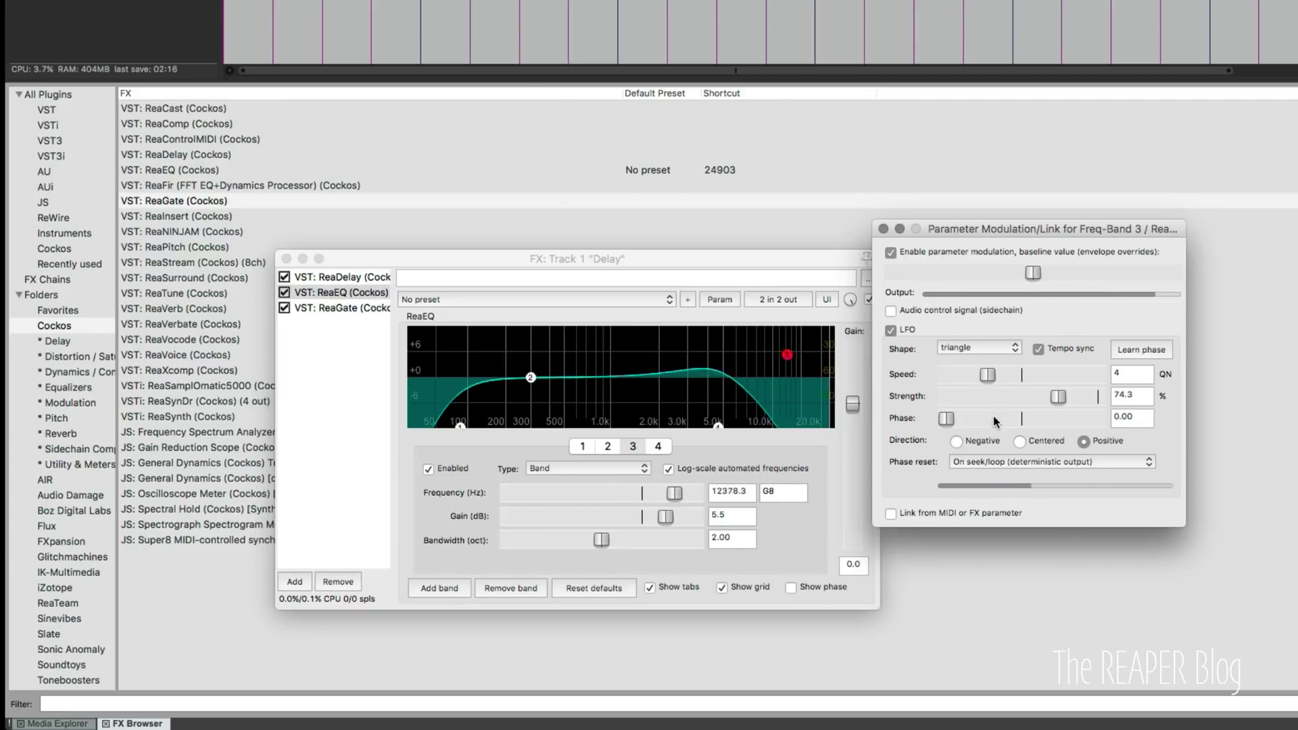
{"action": "left_click", "coordinate": [1019, 441]}
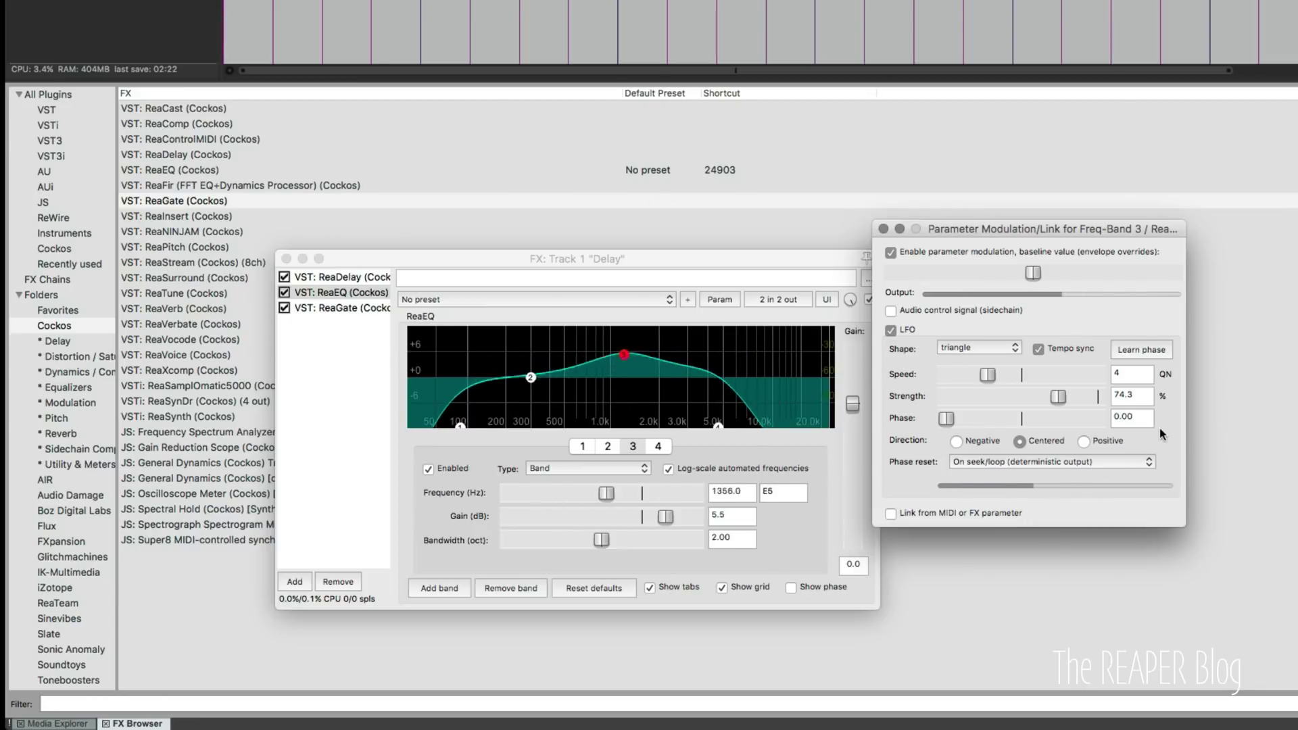
{"action": "left_click_drag", "start_coordinate": [1066, 397], "coordinate": [1032, 397]}
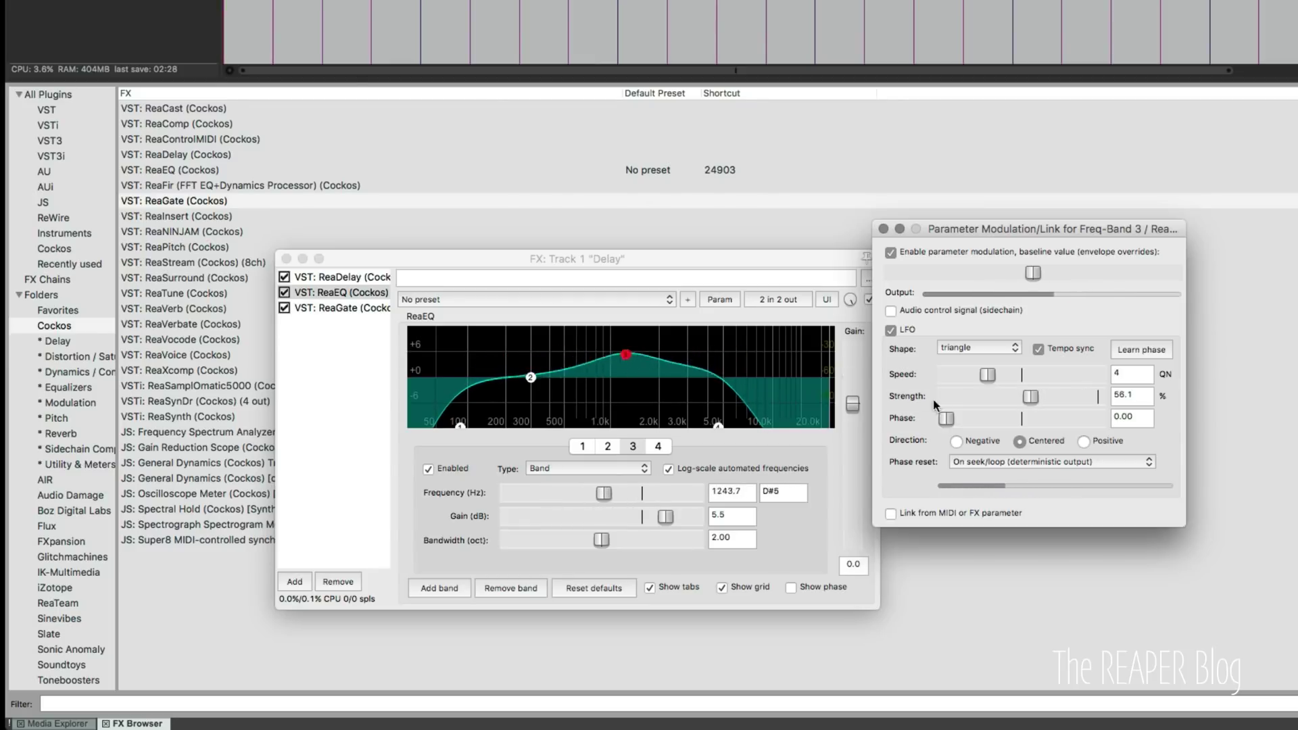
{"action": "left_click_drag", "start_coordinate": [1028, 399], "coordinate": [1021, 396]}
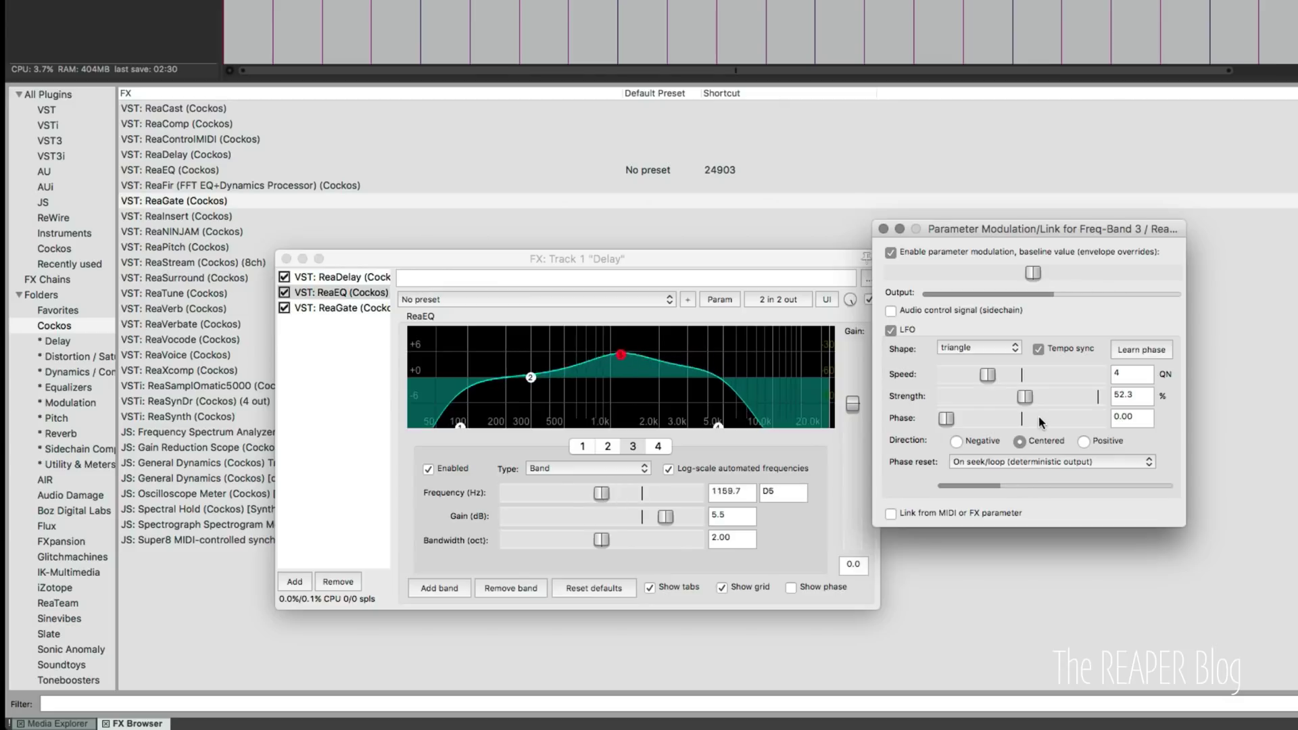
{"action": "key", "text": "space"}
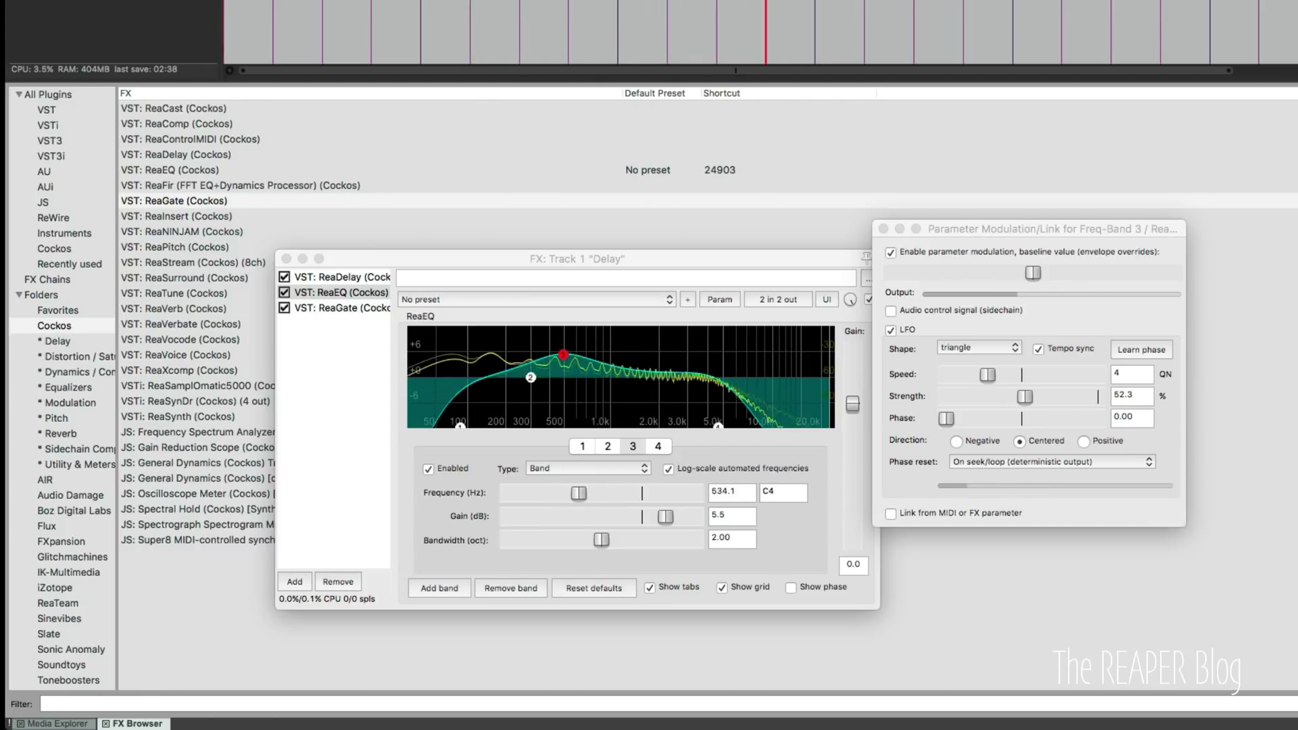
Filter the JS plugins for 'gmem' and add gmem Receive to the chain, reading slot 1
{"action": "left_click", "coordinate": [884, 229]}
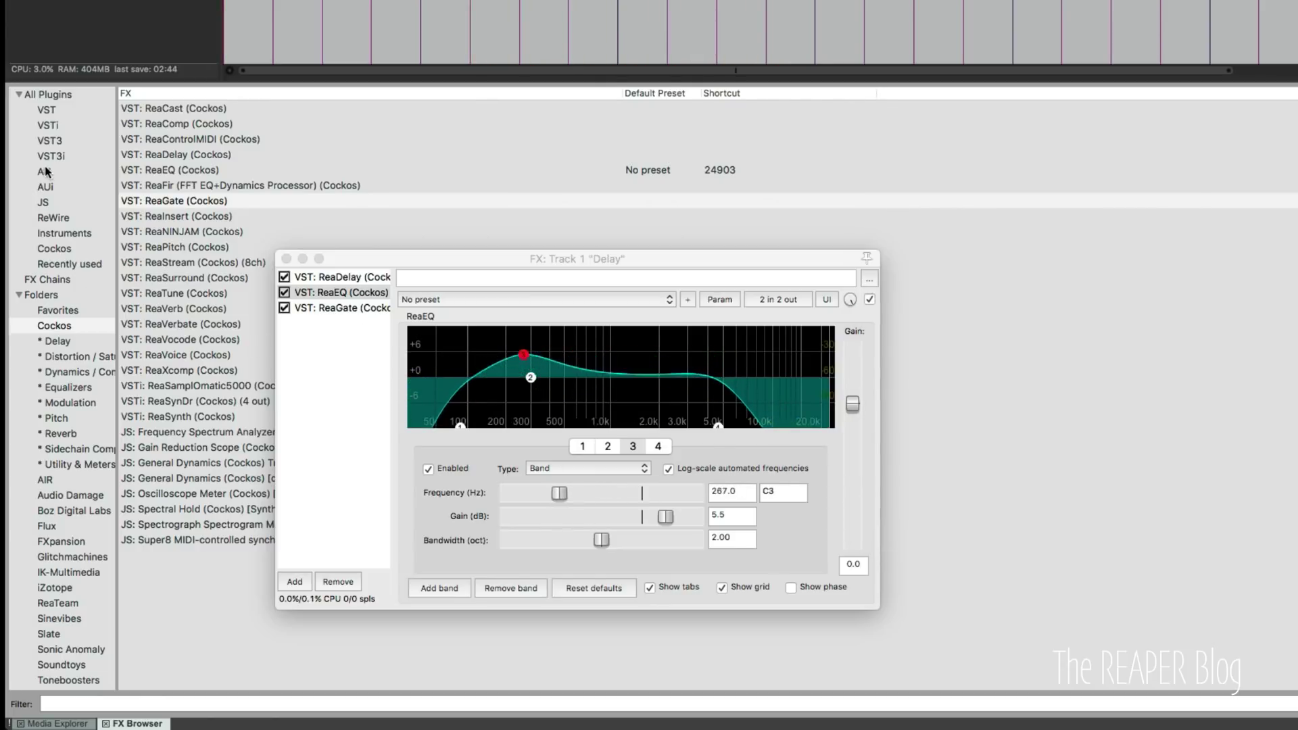
{"action": "left_click", "coordinate": [51, 203]}
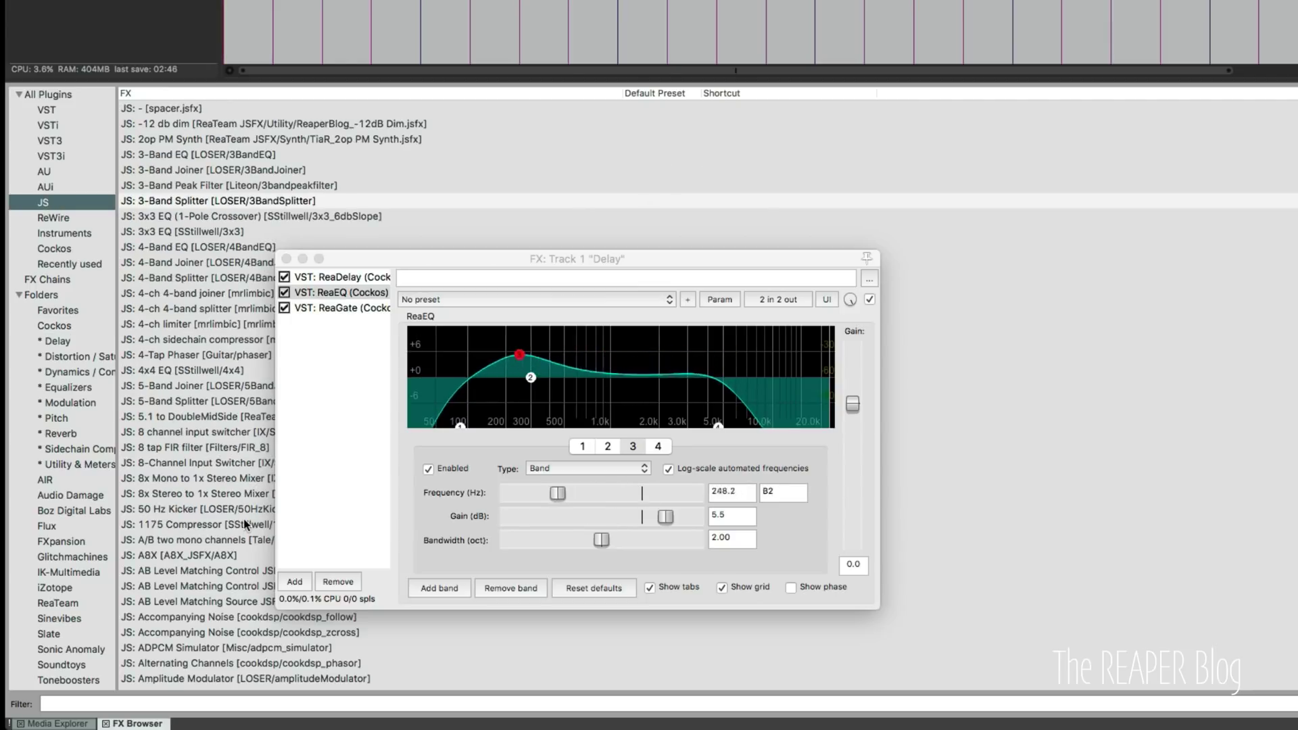
{"action": "left_click", "coordinate": [106, 706]}
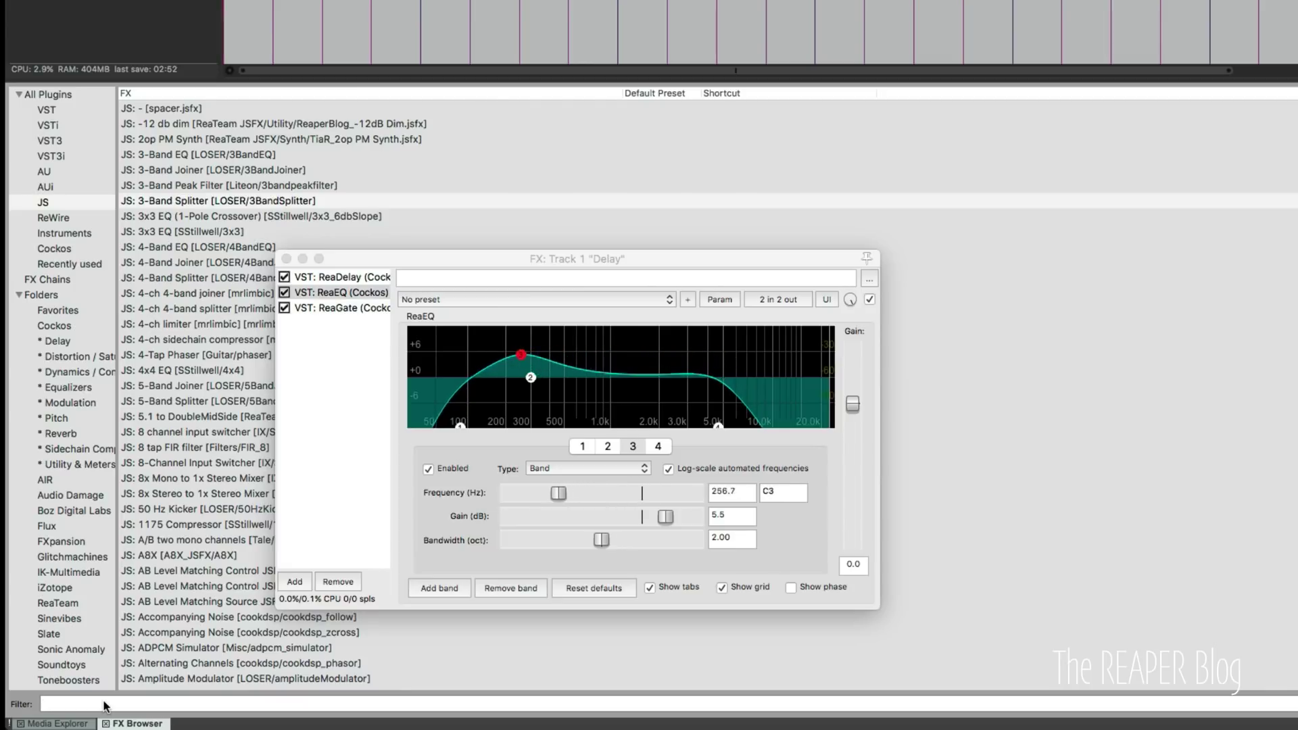
{"action": "type", "text": "gmem"}
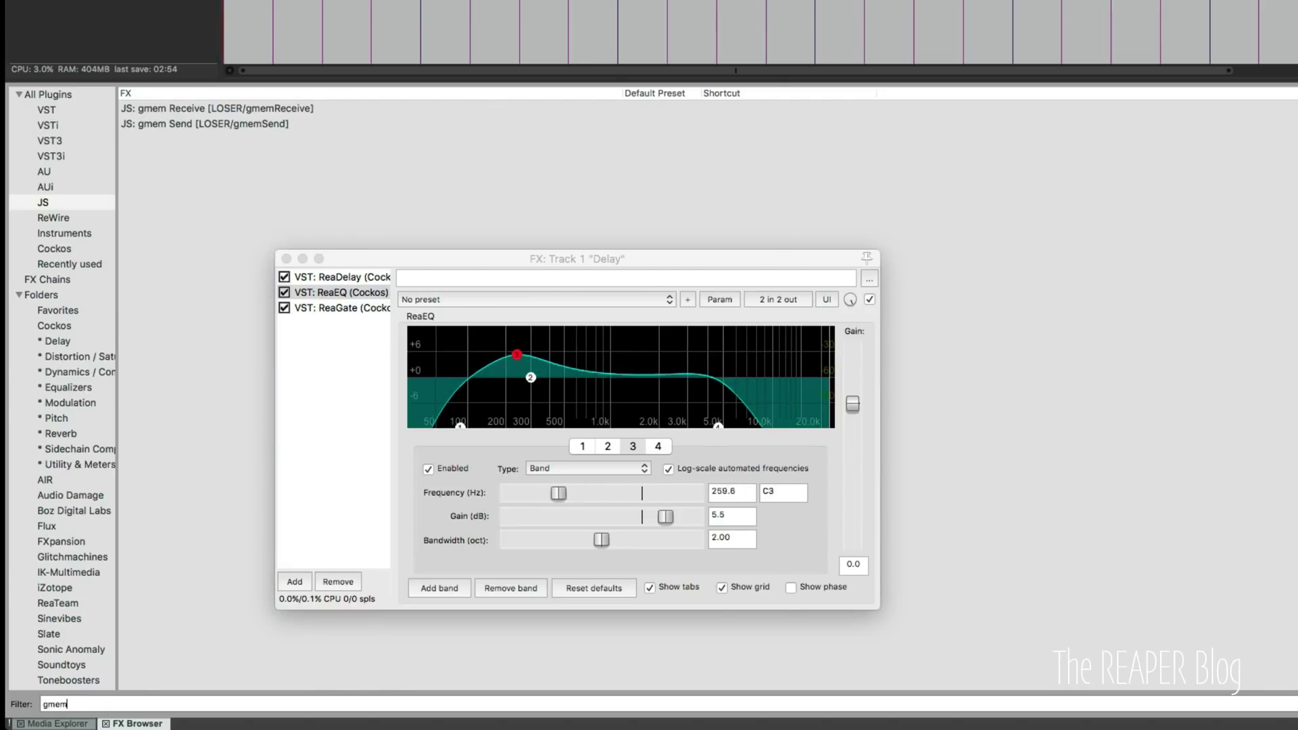
{"action": "left_click", "coordinate": [217, 109]}
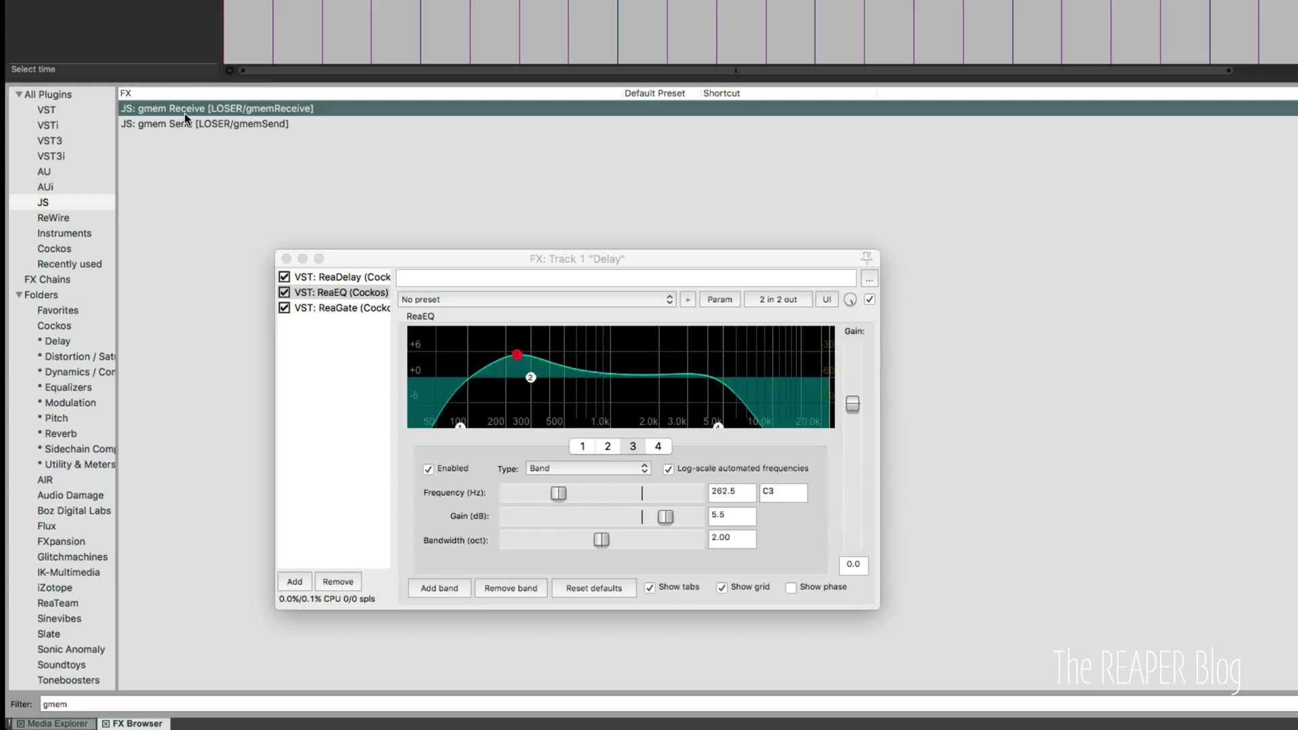
{"action": "left_click_drag", "start_coordinate": [189, 111], "coordinate": [349, 279]}
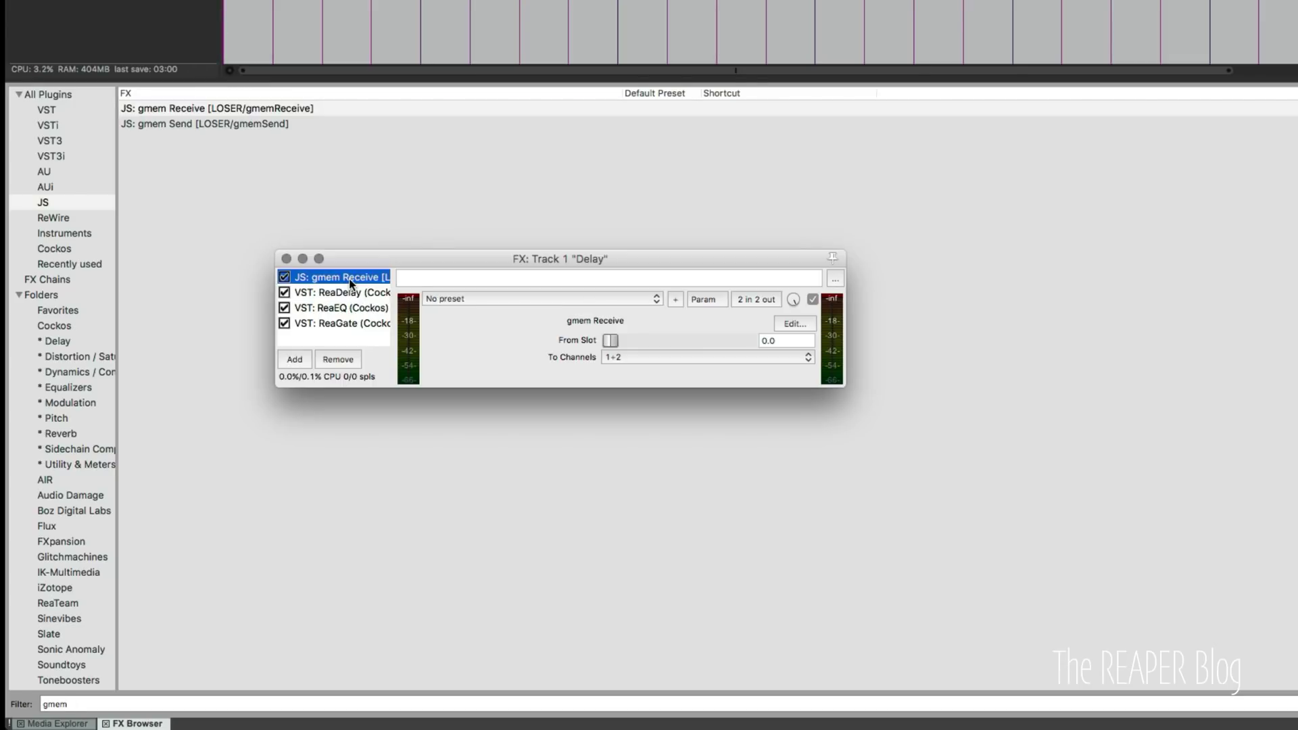
{"action": "left_click", "coordinate": [615, 344]}
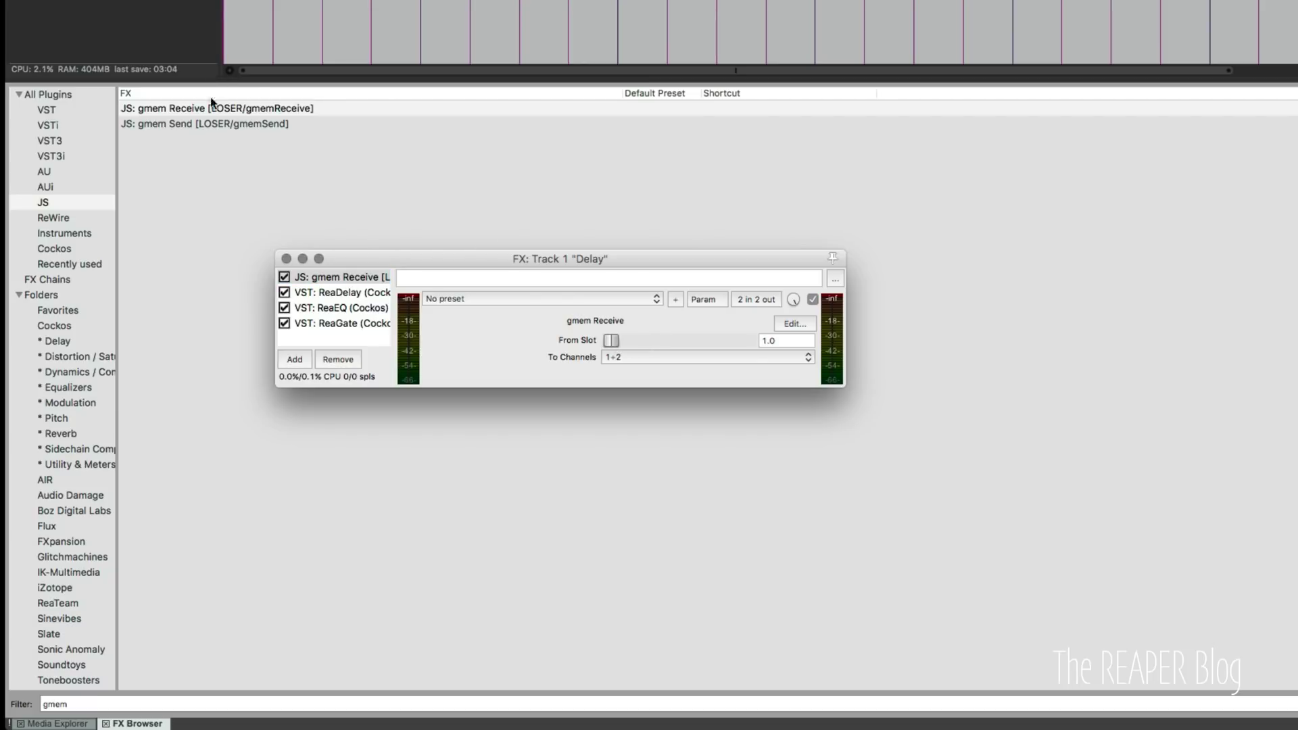
Add gmem Send at the chain's end writing to slot 1, save, and play briefly
{"action": "left_click_drag", "start_coordinate": [189, 123], "coordinate": [348, 335]}
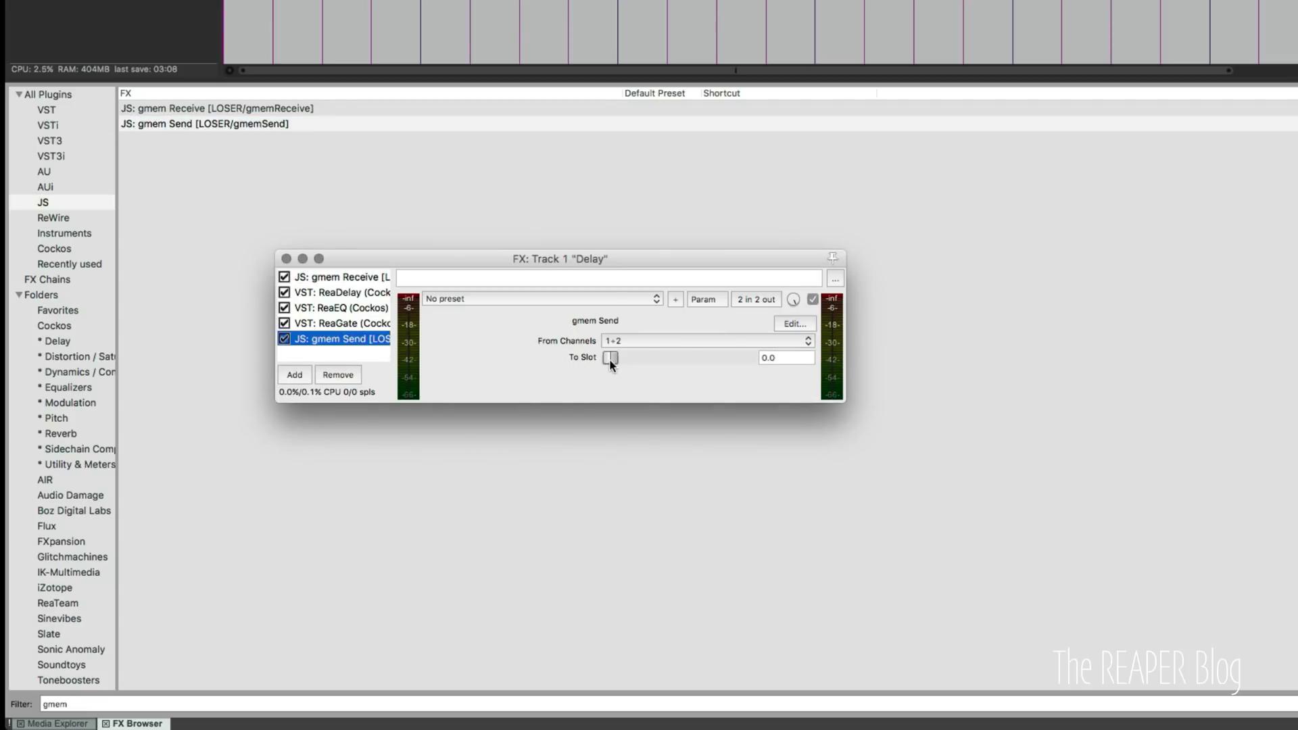
{"action": "left_click_drag", "start_coordinate": [611, 359], "coordinate": [616, 360]}
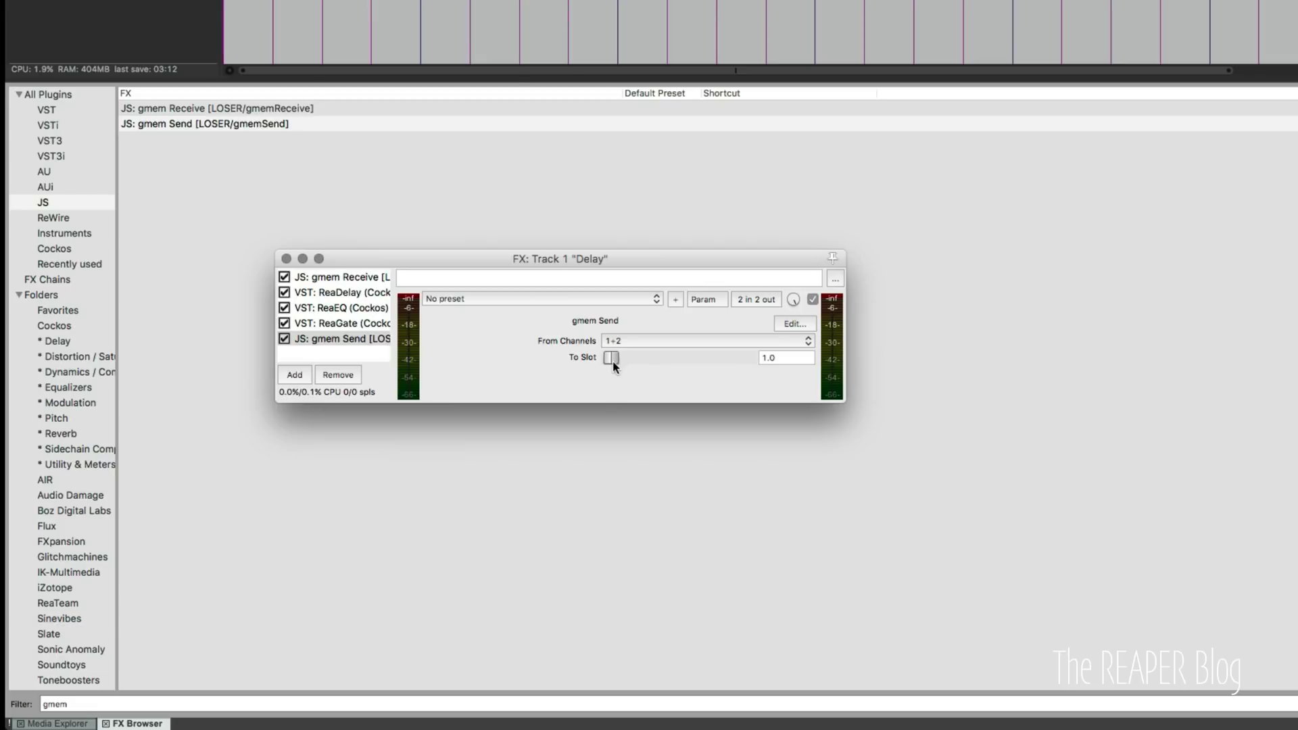
{"action": "key", "text": "super+s"}
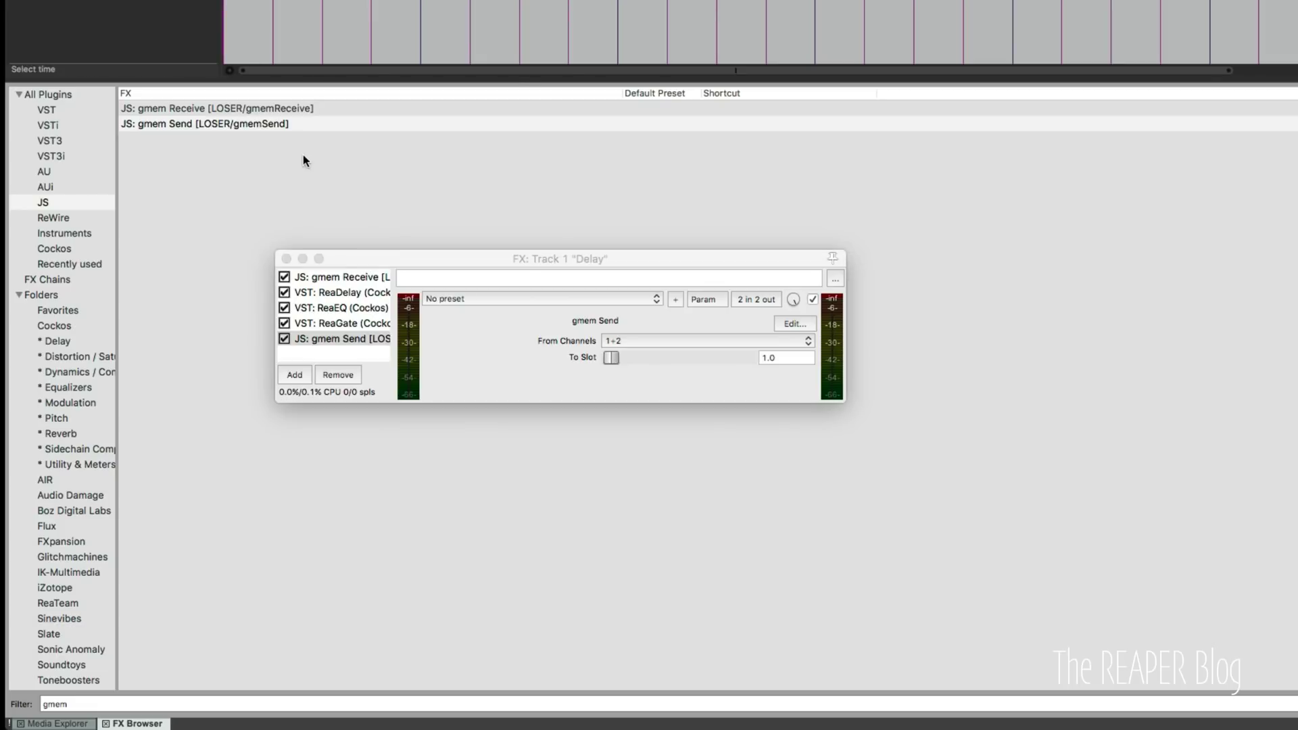
{"action": "key", "text": "space"}
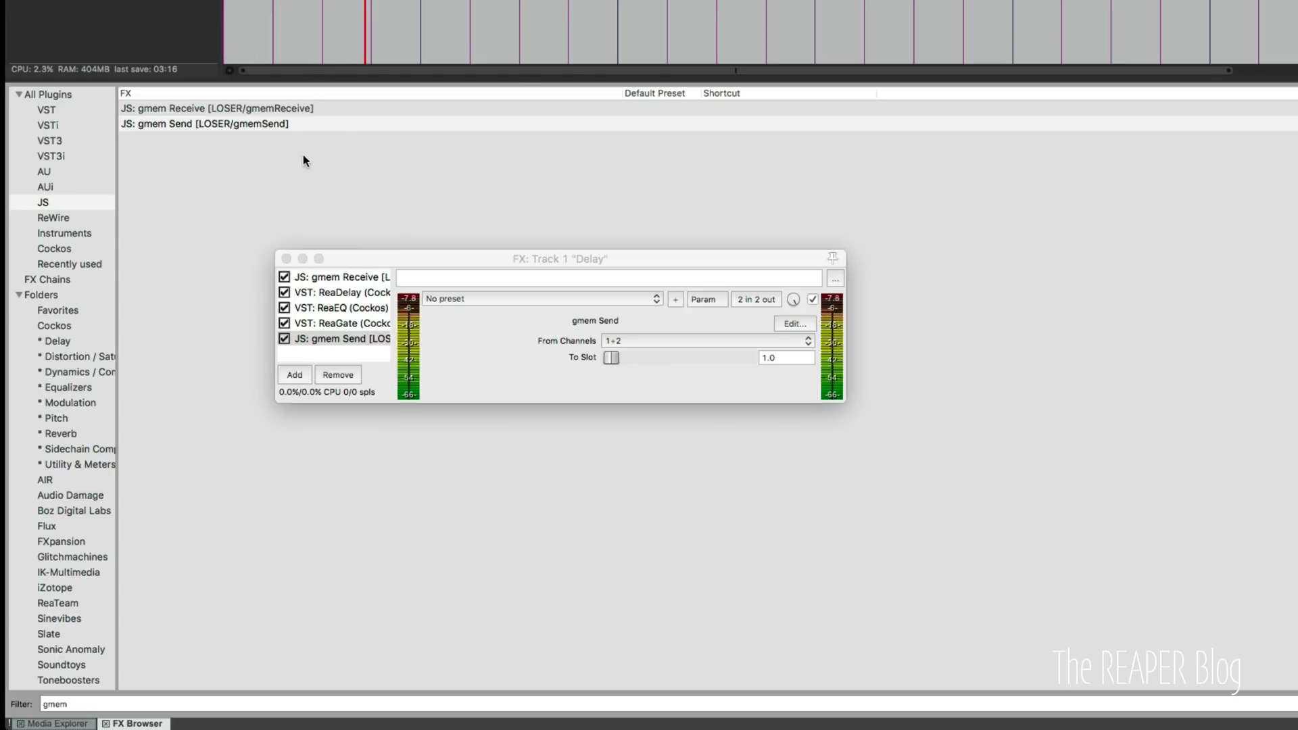
{"action": "key", "text": "space"}
Lower ReaEQ's overall gain to -6 dB during playback, then view gmem Receive's slot 1 settings
{"action": "left_click", "coordinate": [364, 309]}
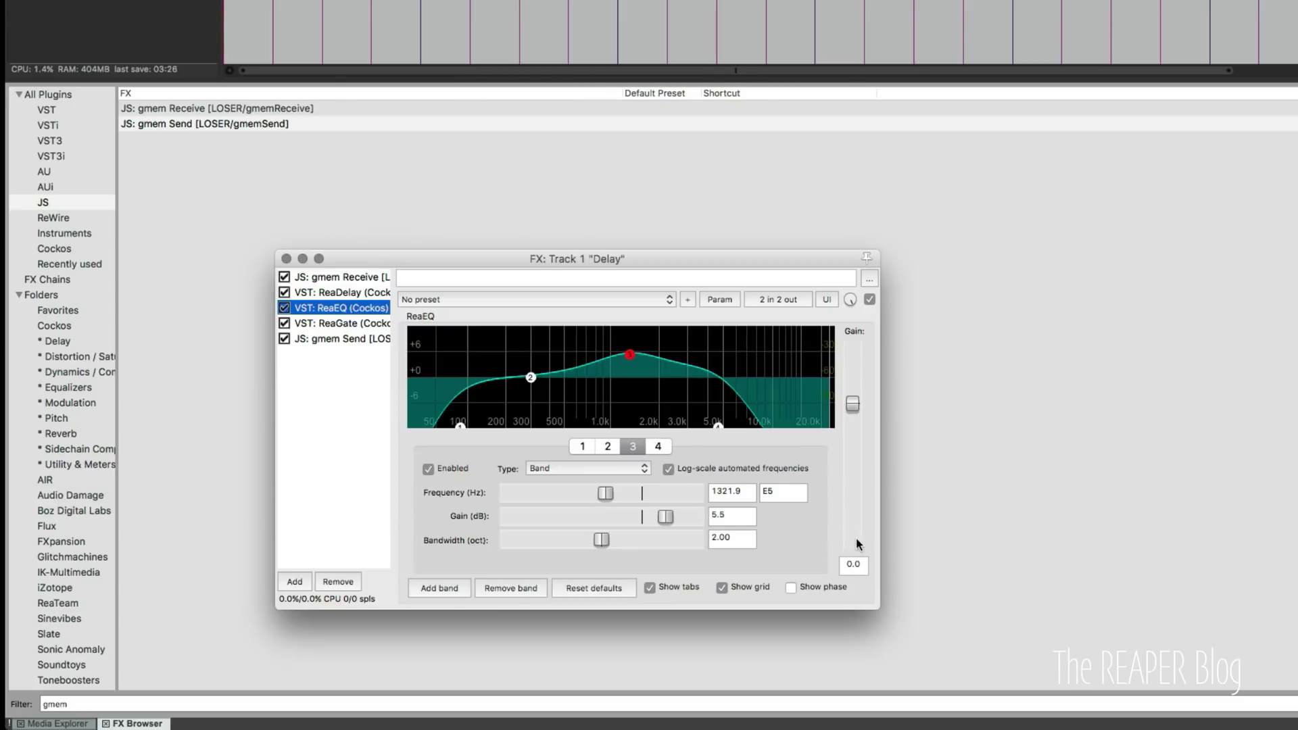
{"action": "left_click", "coordinate": [866, 572]}
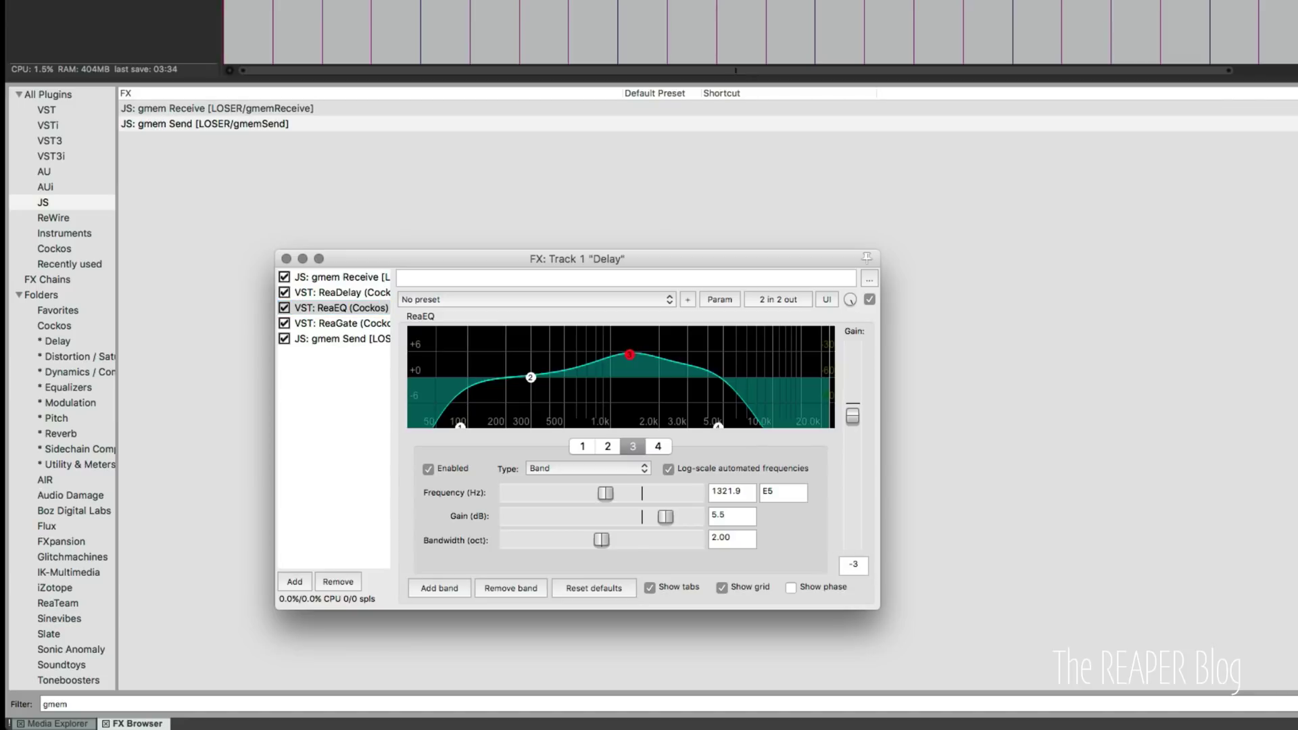
{"action": "key", "text": "space"}
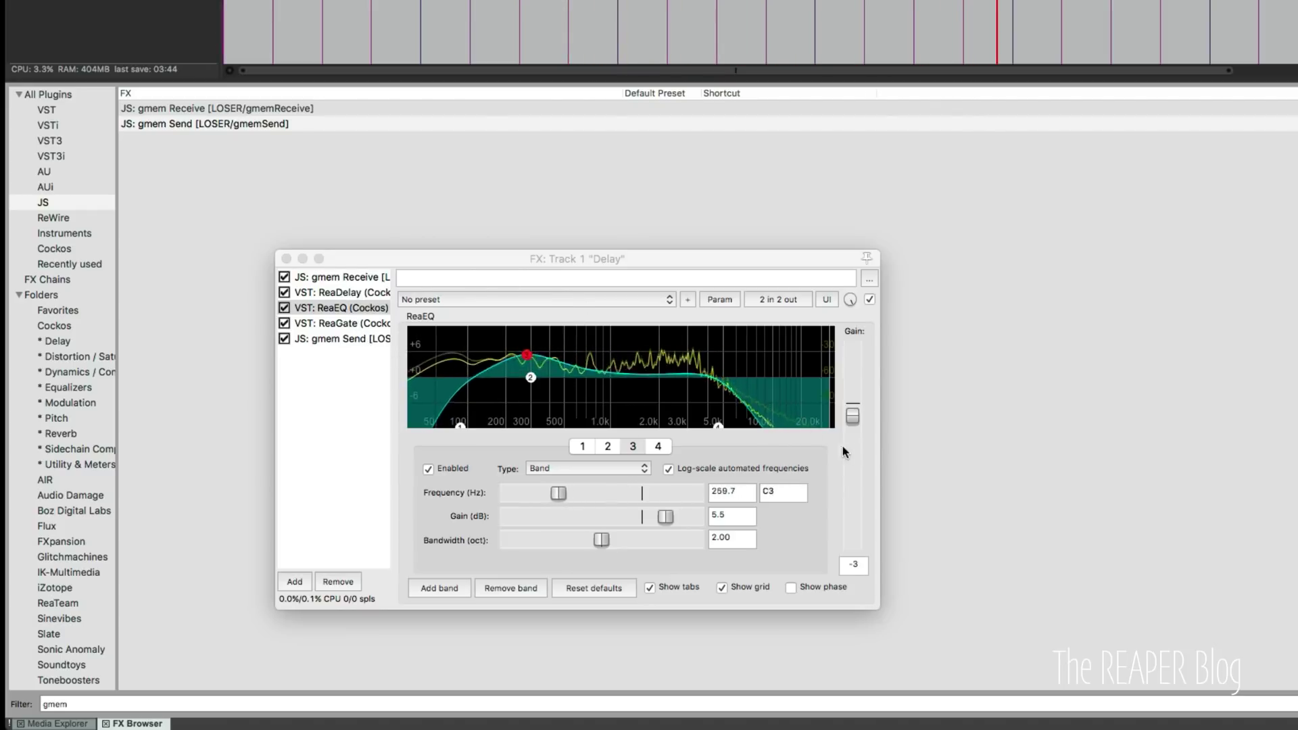
{"action": "left_click_drag", "start_coordinate": [852, 416], "coordinate": [851, 430]}
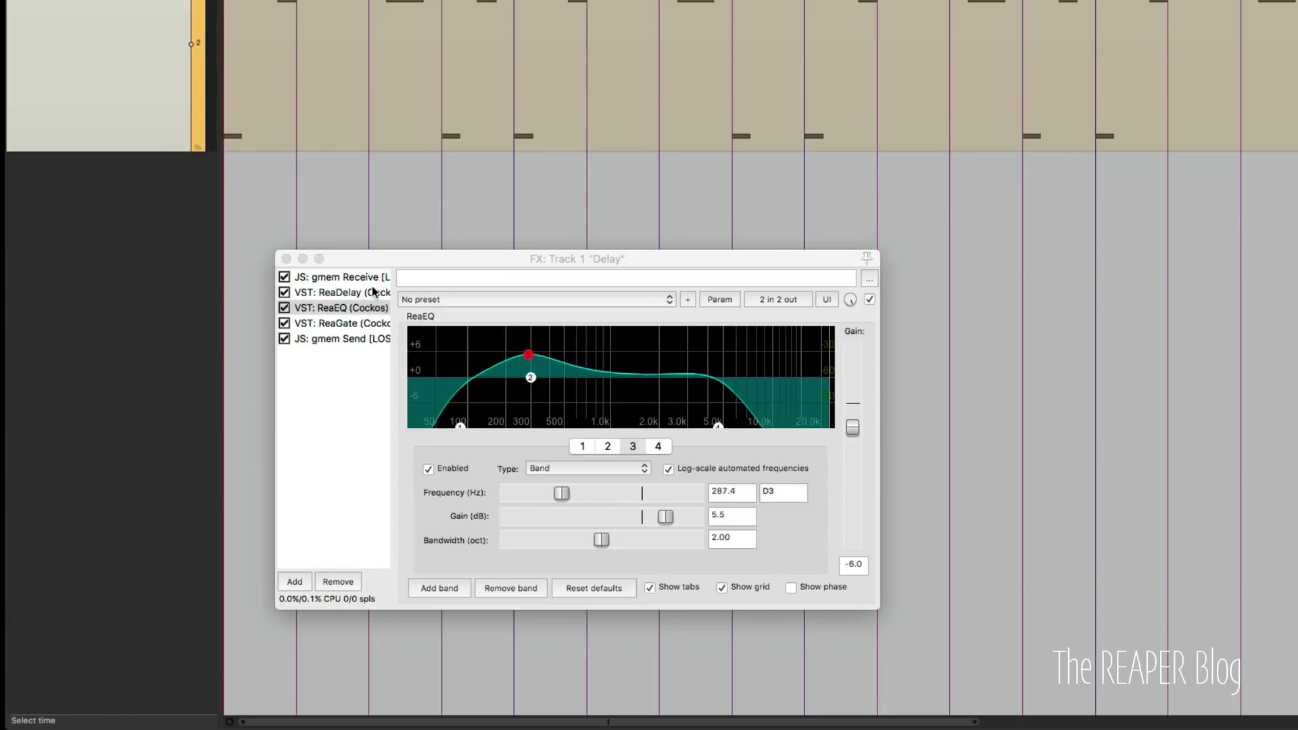
{"action": "left_click", "coordinate": [335, 277]}
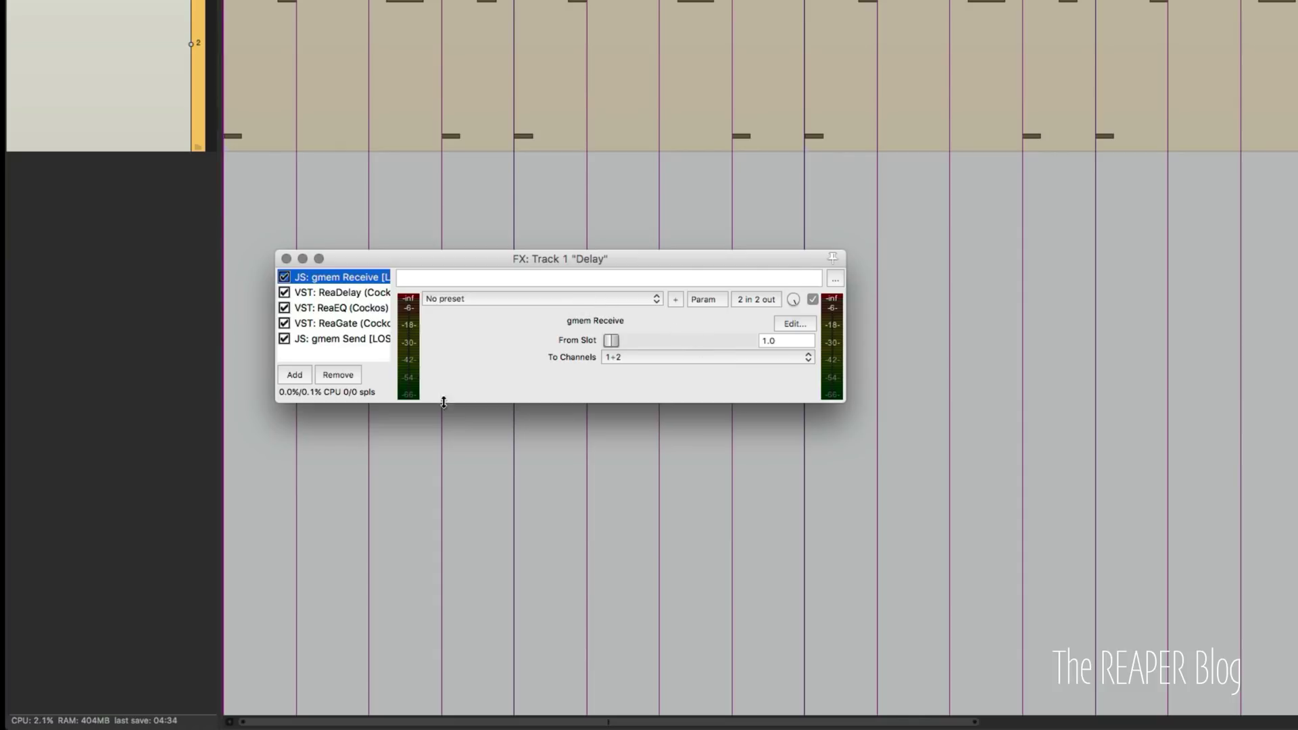
Step through ReaDelay's two taps, ReaEQ, ReaGate and finally gmem Send's slot 1 settings
{"action": "left_click", "coordinate": [357, 295]}
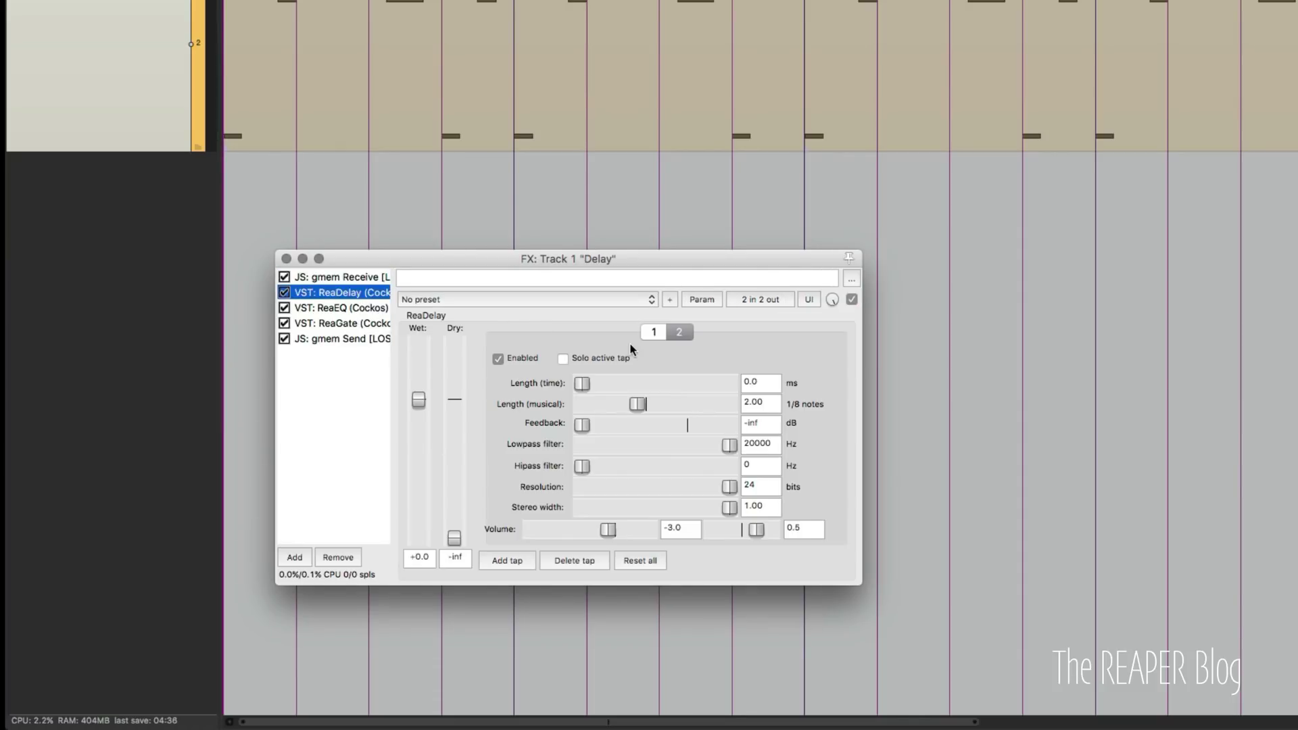
{"action": "left_click", "coordinate": [671, 336]}
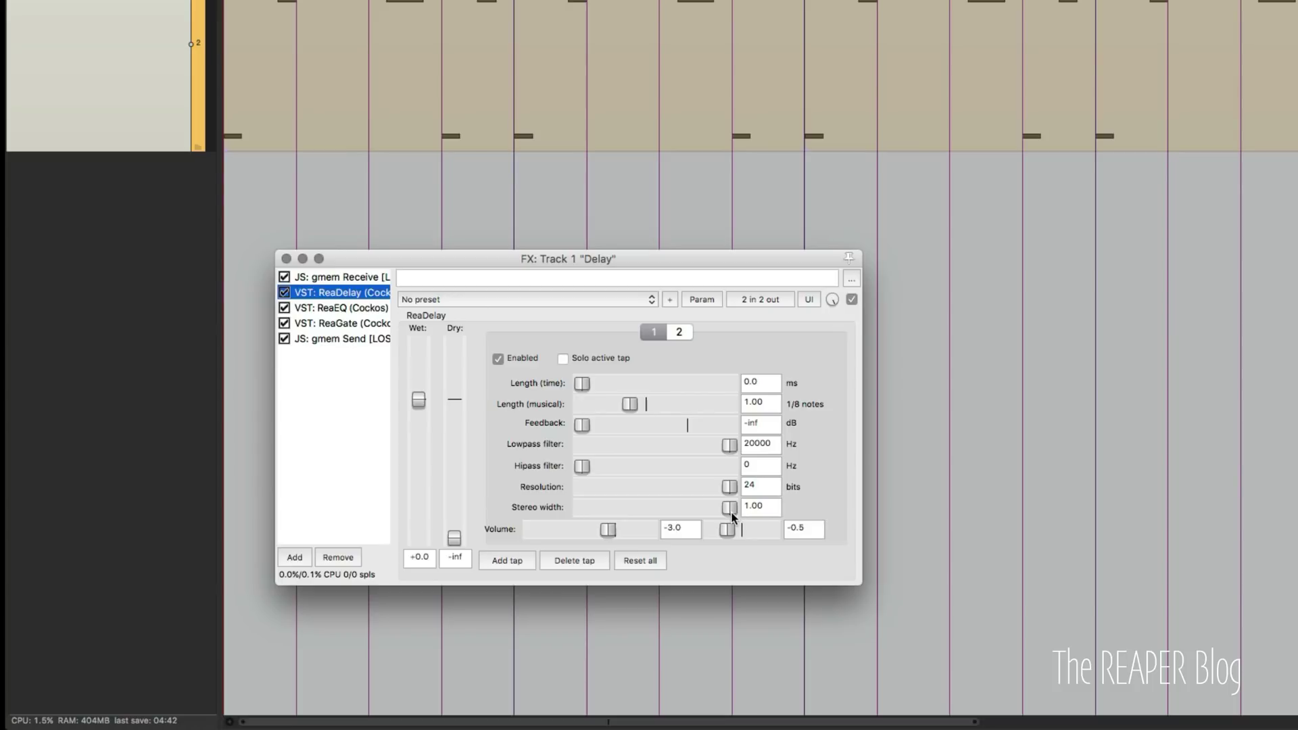
{"action": "left_click", "coordinate": [679, 332]}
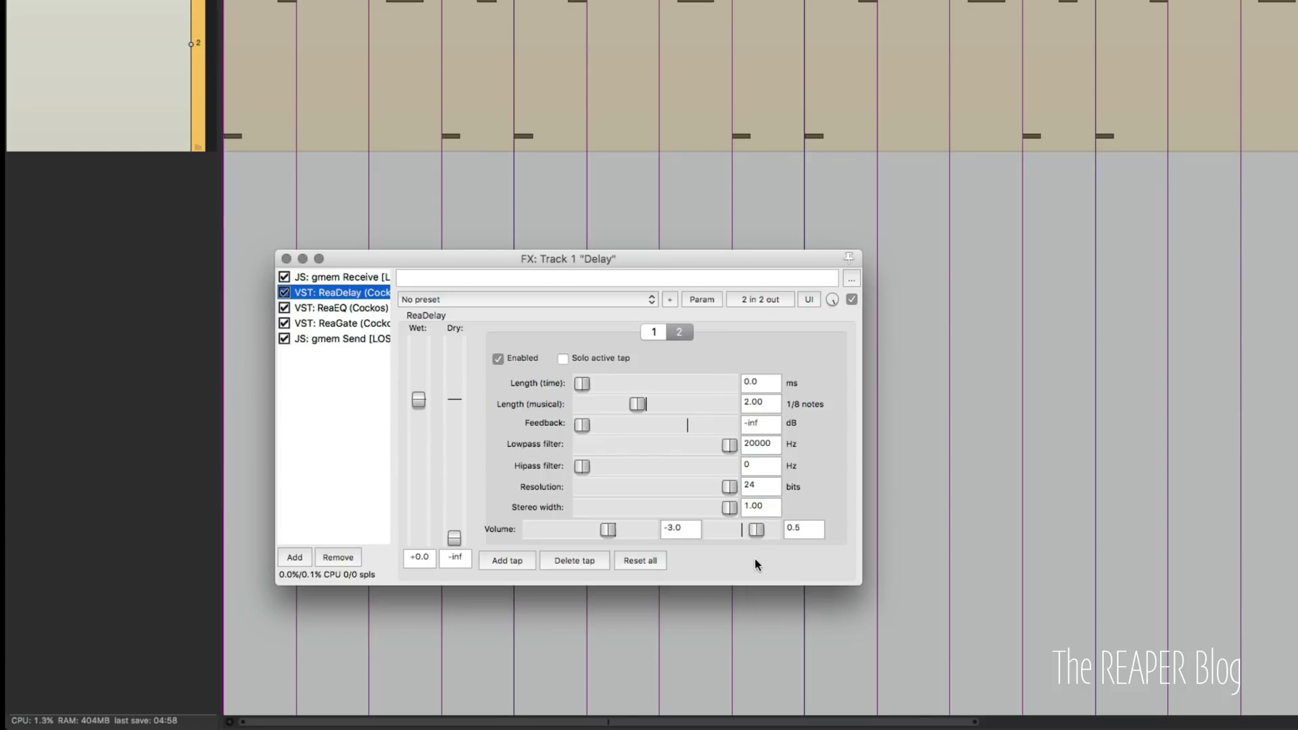
{"action": "left_click", "coordinate": [298, 309]}
{"action": "left_click_drag", "start_coordinate": [633, 351], "coordinate": [728, 355]}
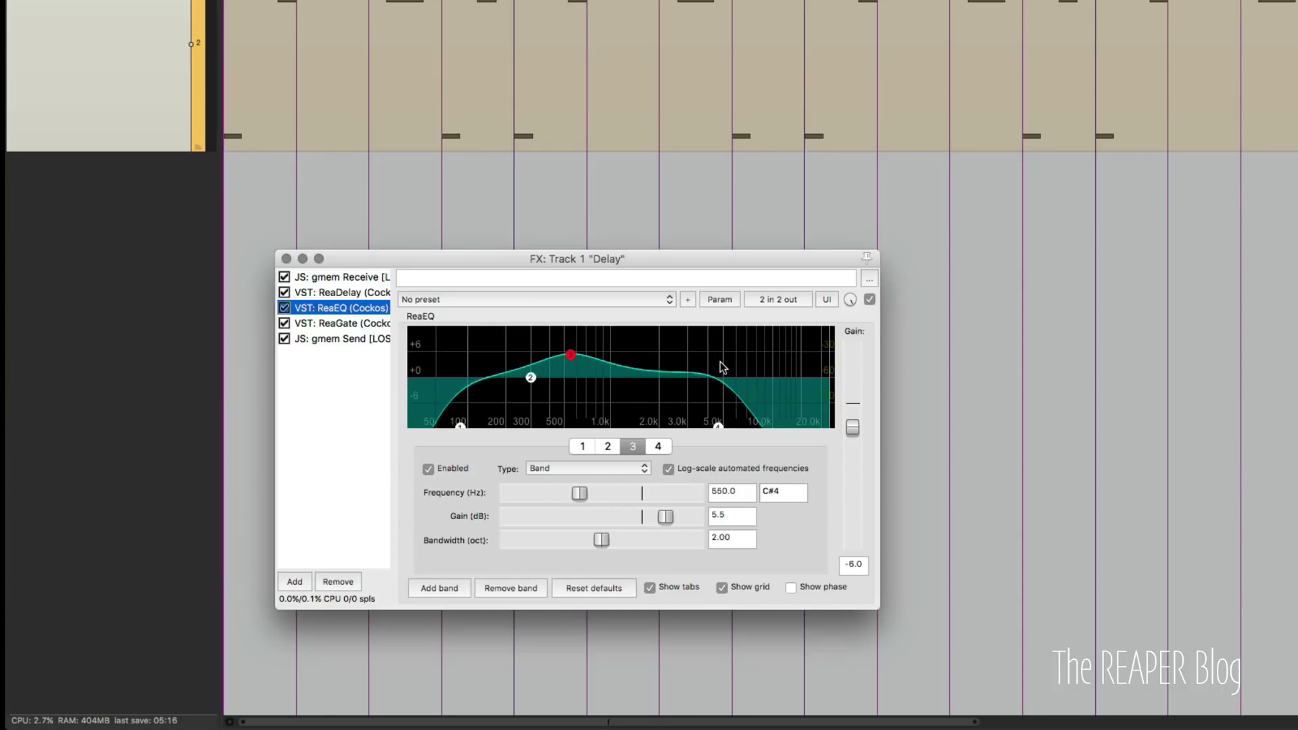
{"action": "left_click", "coordinate": [341, 324]}
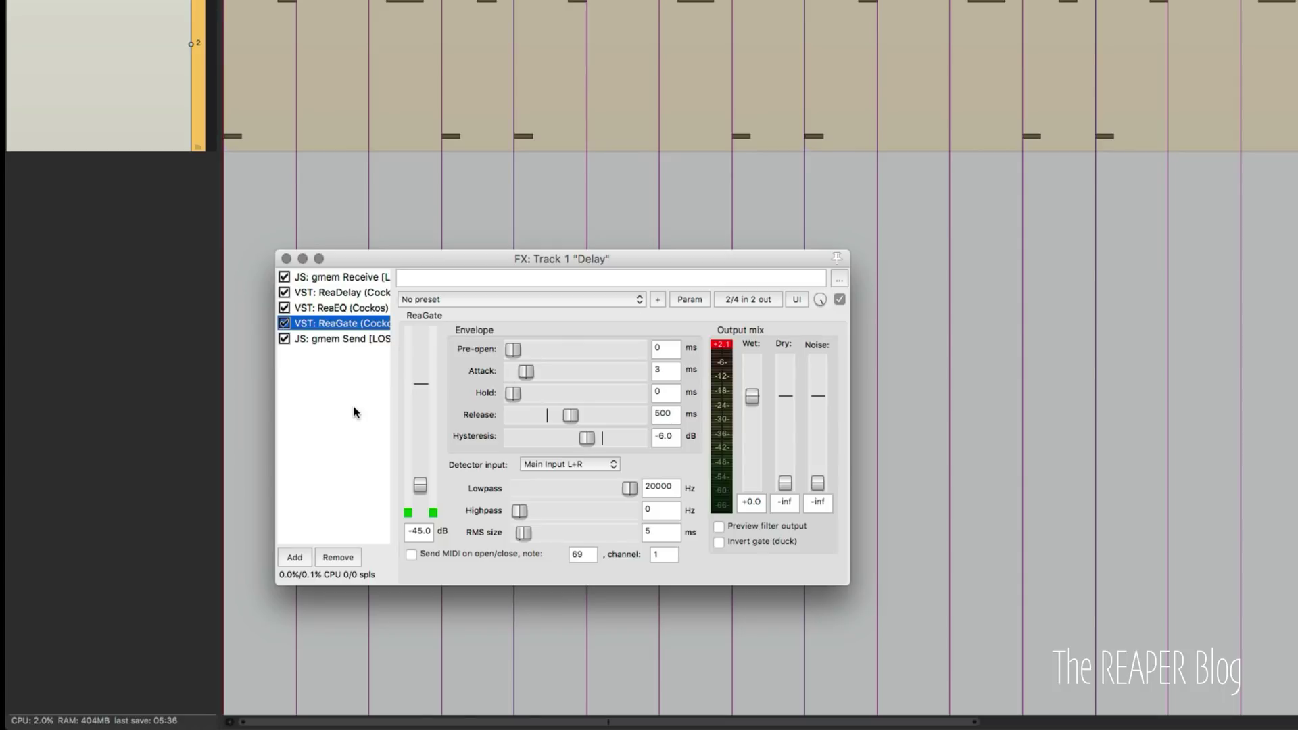
{"action": "left_click", "coordinate": [301, 339]}
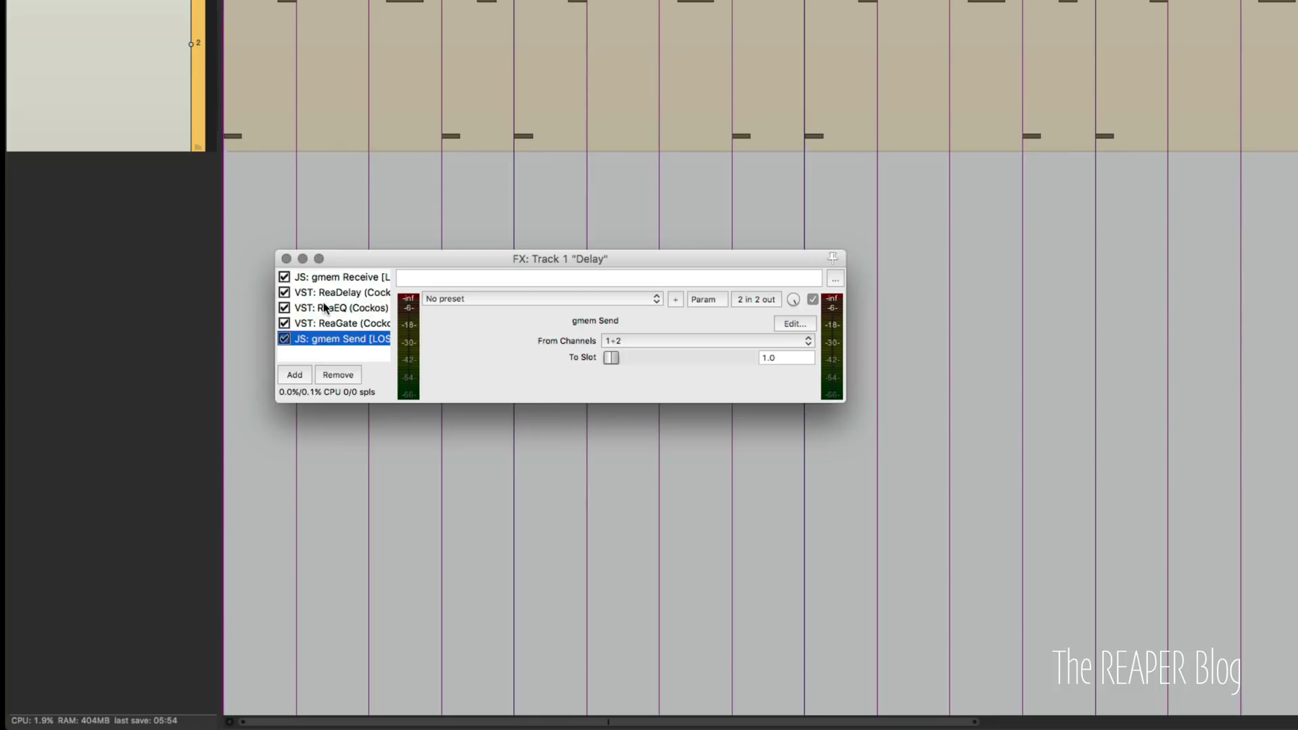
Close the Delay track's FX chain window and scroll back to the full project view
{"action": "left_click", "coordinate": [254, 229]}
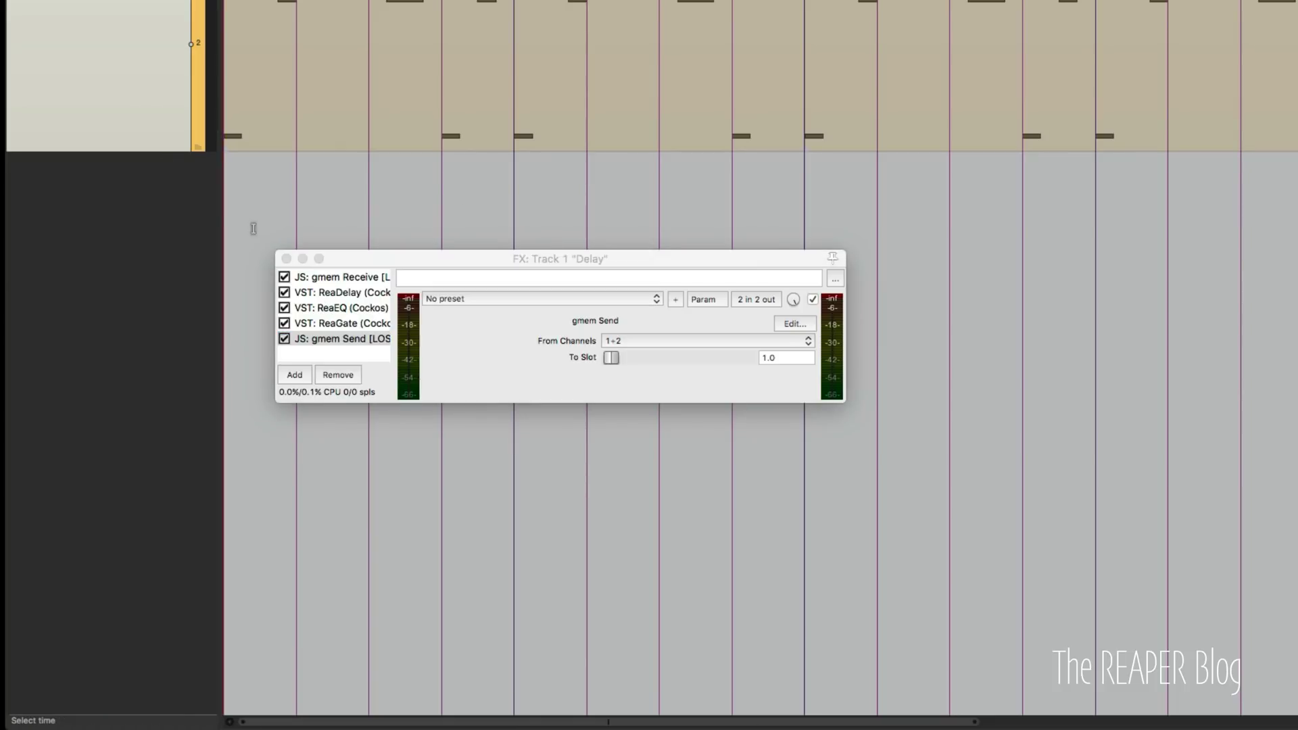
{"action": "left_click", "coordinate": [286, 258]}
{"action": "scroll", "coordinate": [300, 278], "scroll_direction": "down", "scroll_amount": 1}
{"action": "scroll", "coordinate": [299, 278], "scroll_direction": "down", "scroll_amount": 3}
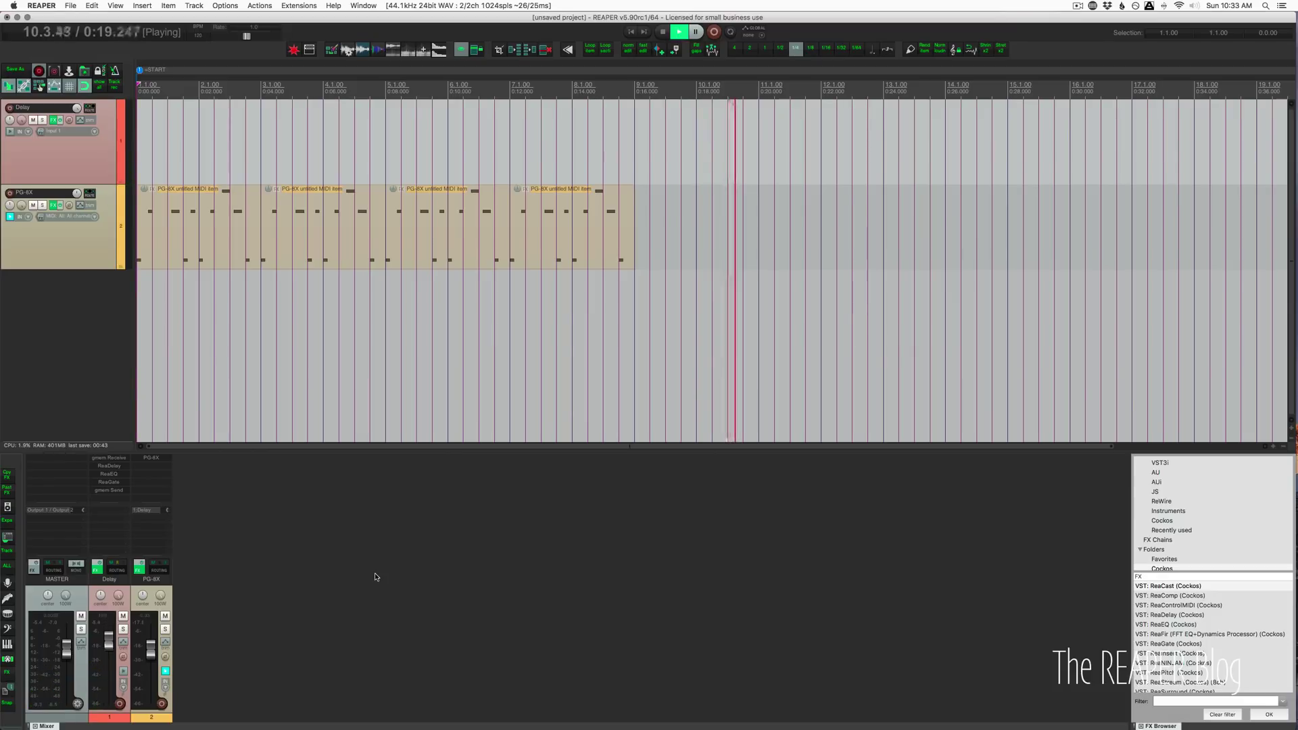
Stop playback and float the Delay track's ReaGate window beside the mixer
{"action": "key", "text": "space"}
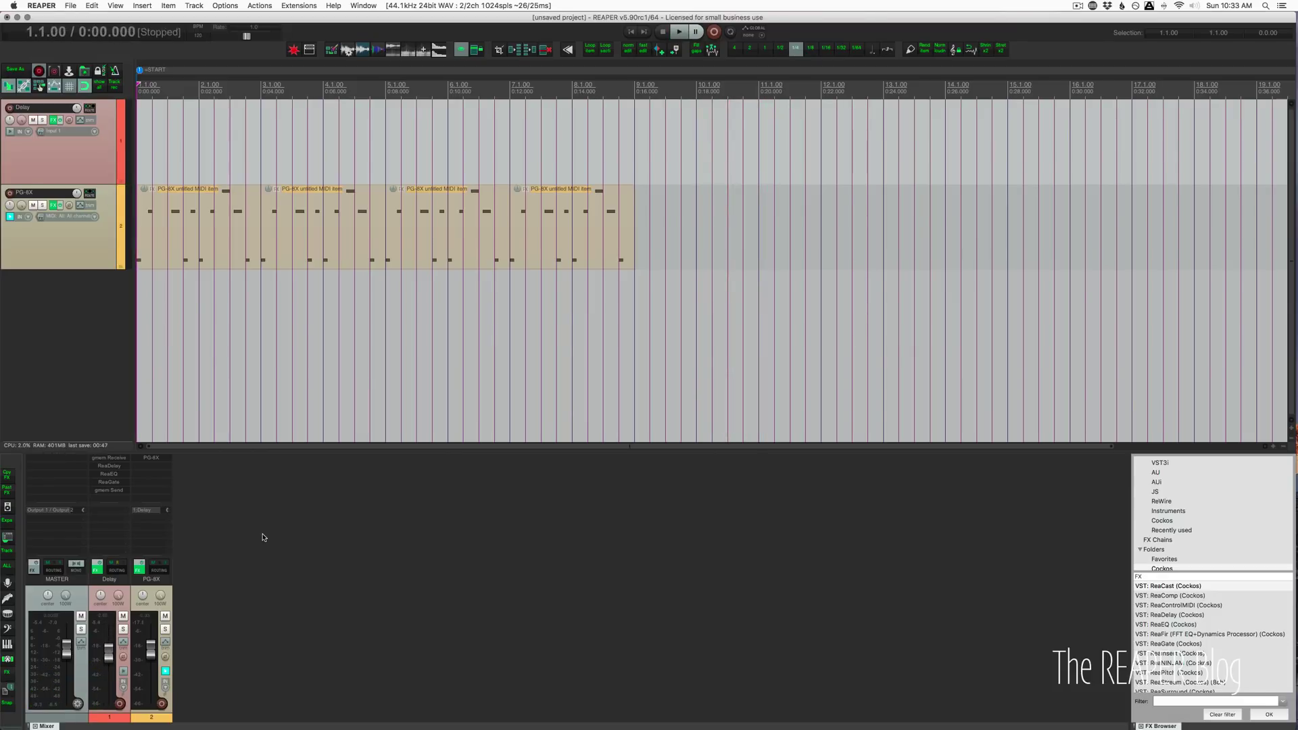
{"action": "left_click", "coordinate": [115, 484]}
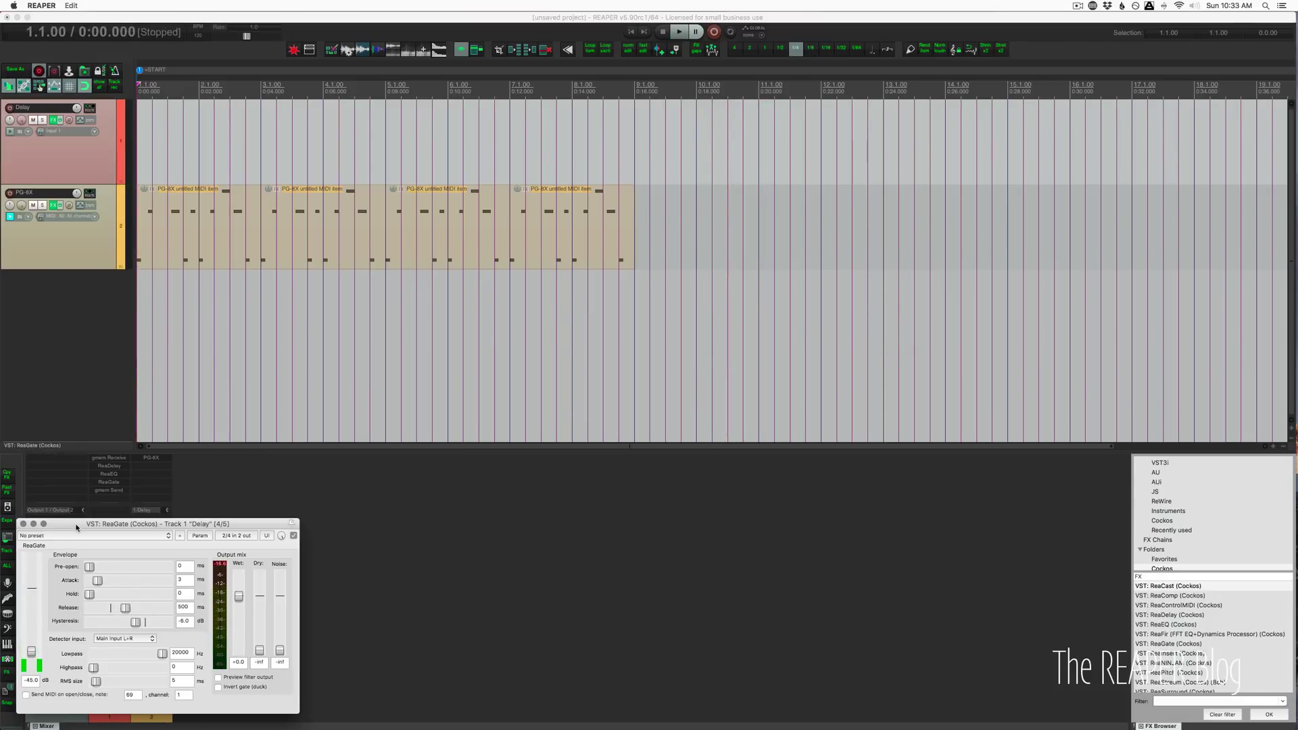
{"action": "left_click_drag", "start_coordinate": [77, 527], "coordinate": [287, 405]}
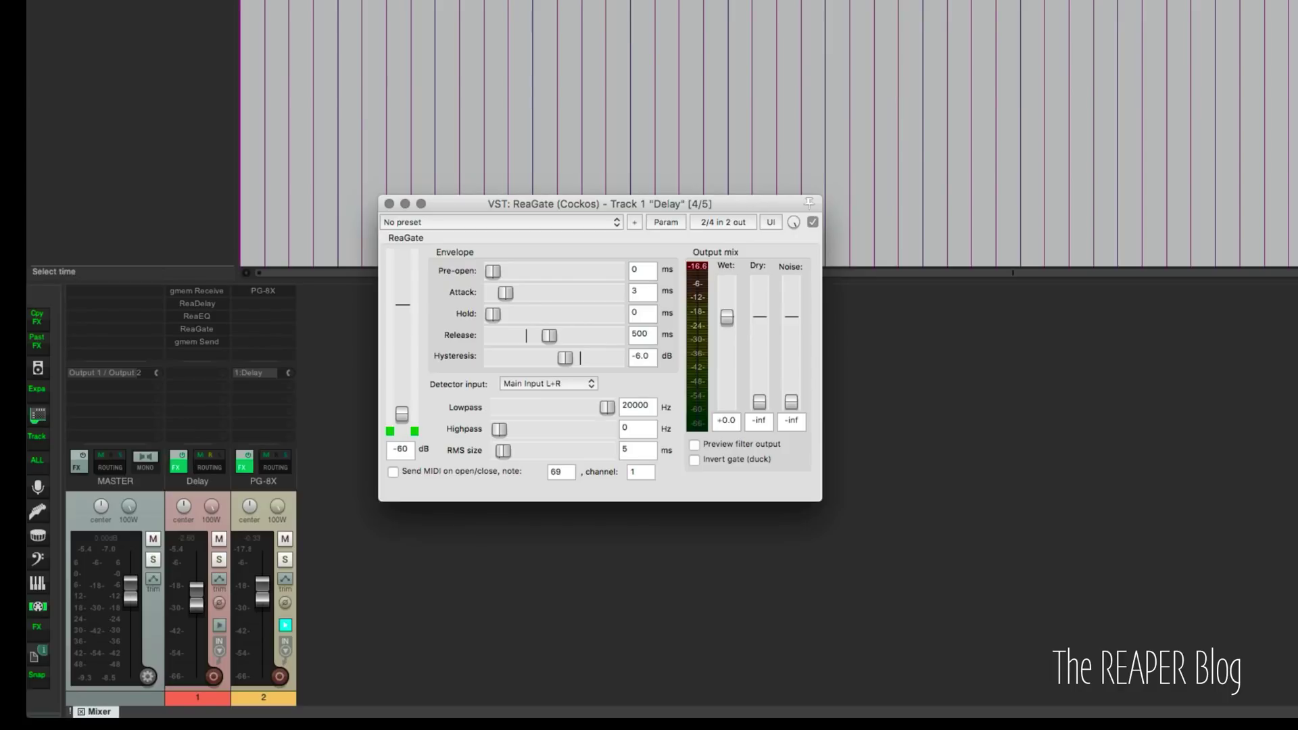
Play the loop through the gated chain, then stop it at bar 7
{"action": "left_click", "coordinate": [264, 695]}
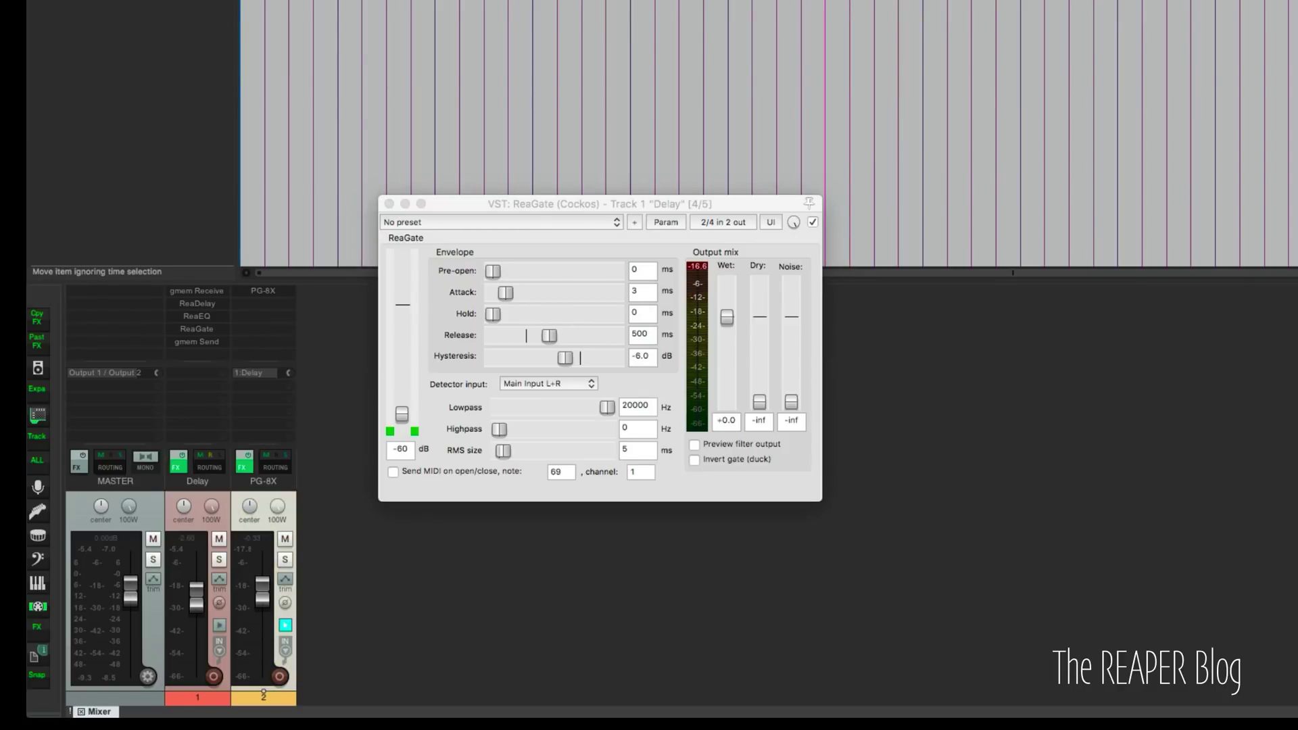
{"action": "key", "text": "space"}
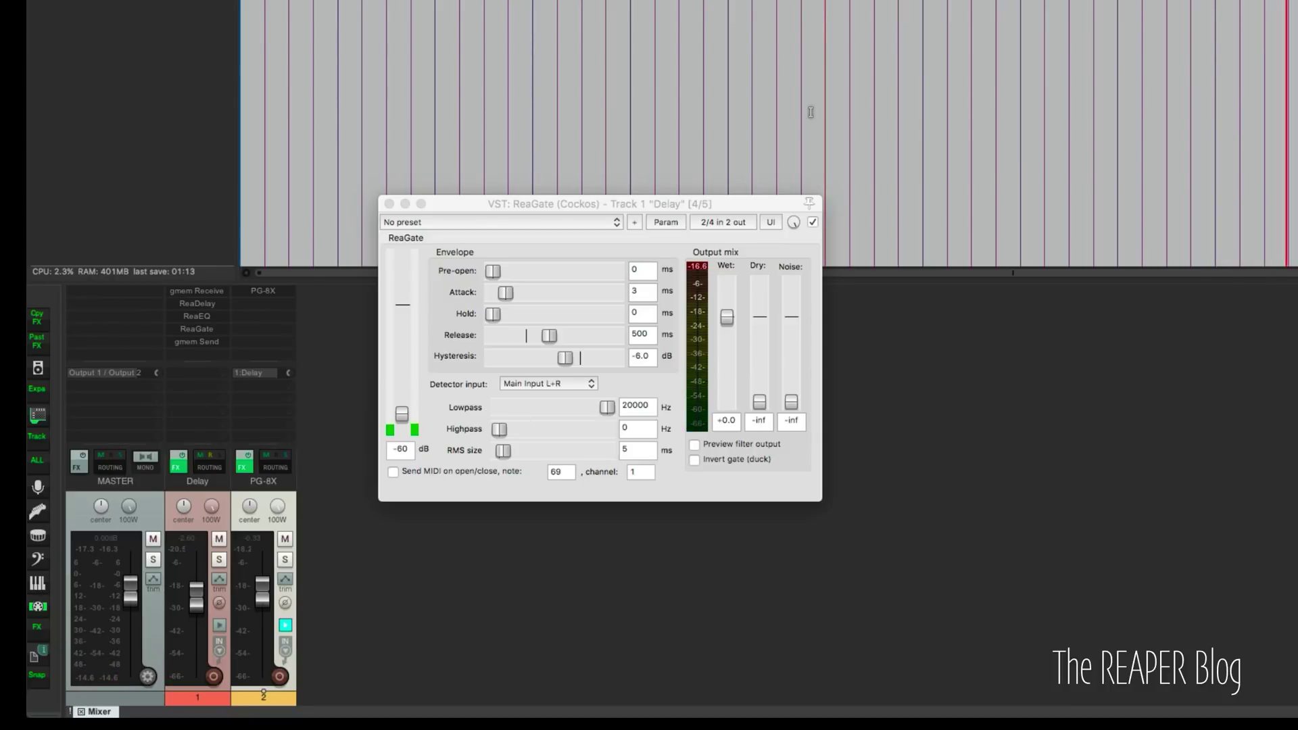
{"action": "key", "text": "space"}
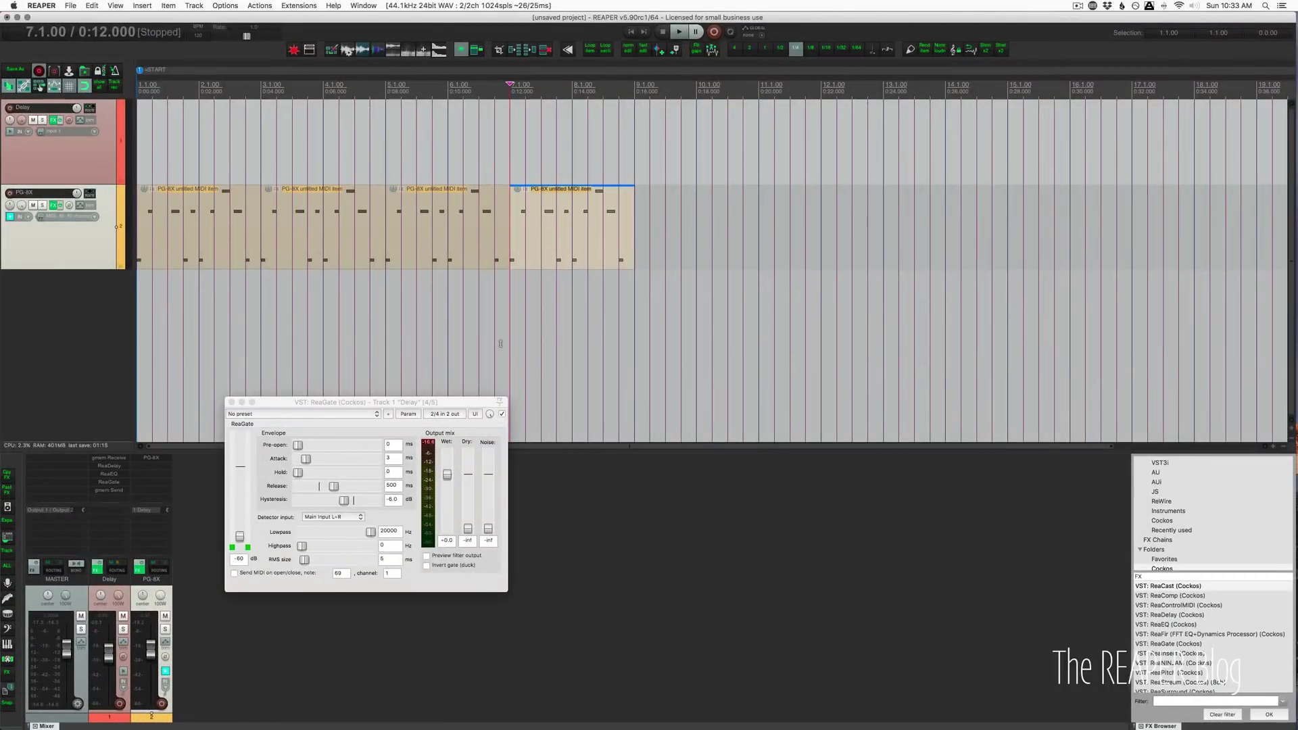